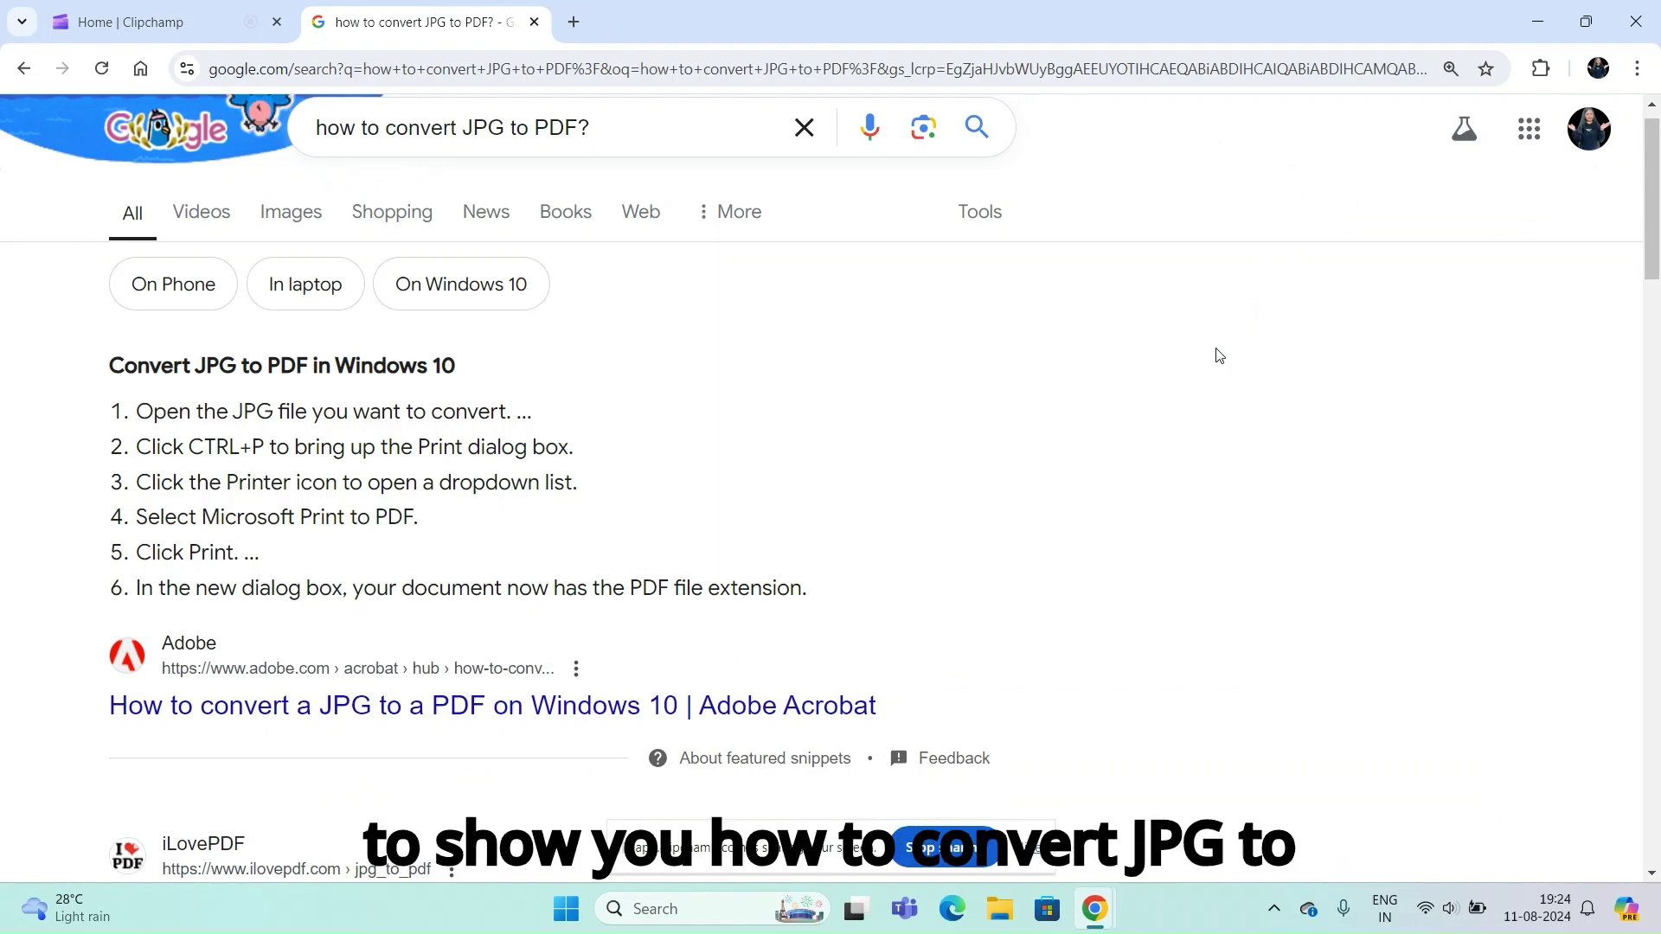
# Open the iLovePDF page for converting JPG images to PDF from the search results
pyautogui.hotkey('ctrl', '+')
pyautogui.hotkey('ctrl', '+')
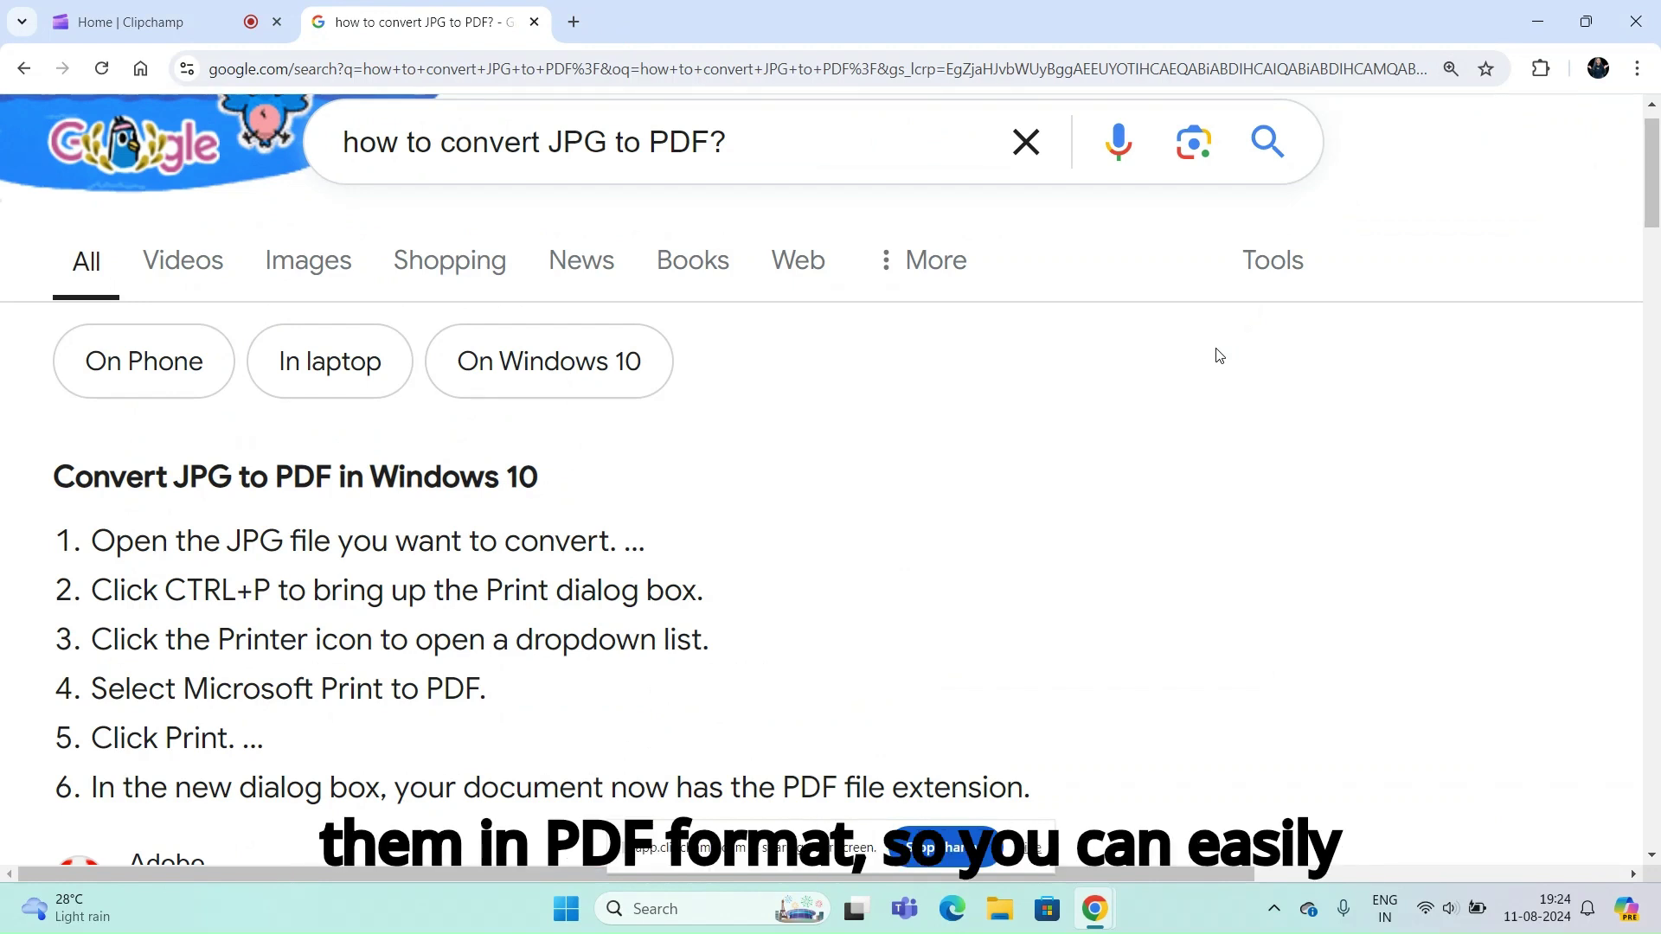
pyautogui.moveTo(1654, 216); pyautogui.dragTo(1654, 243)
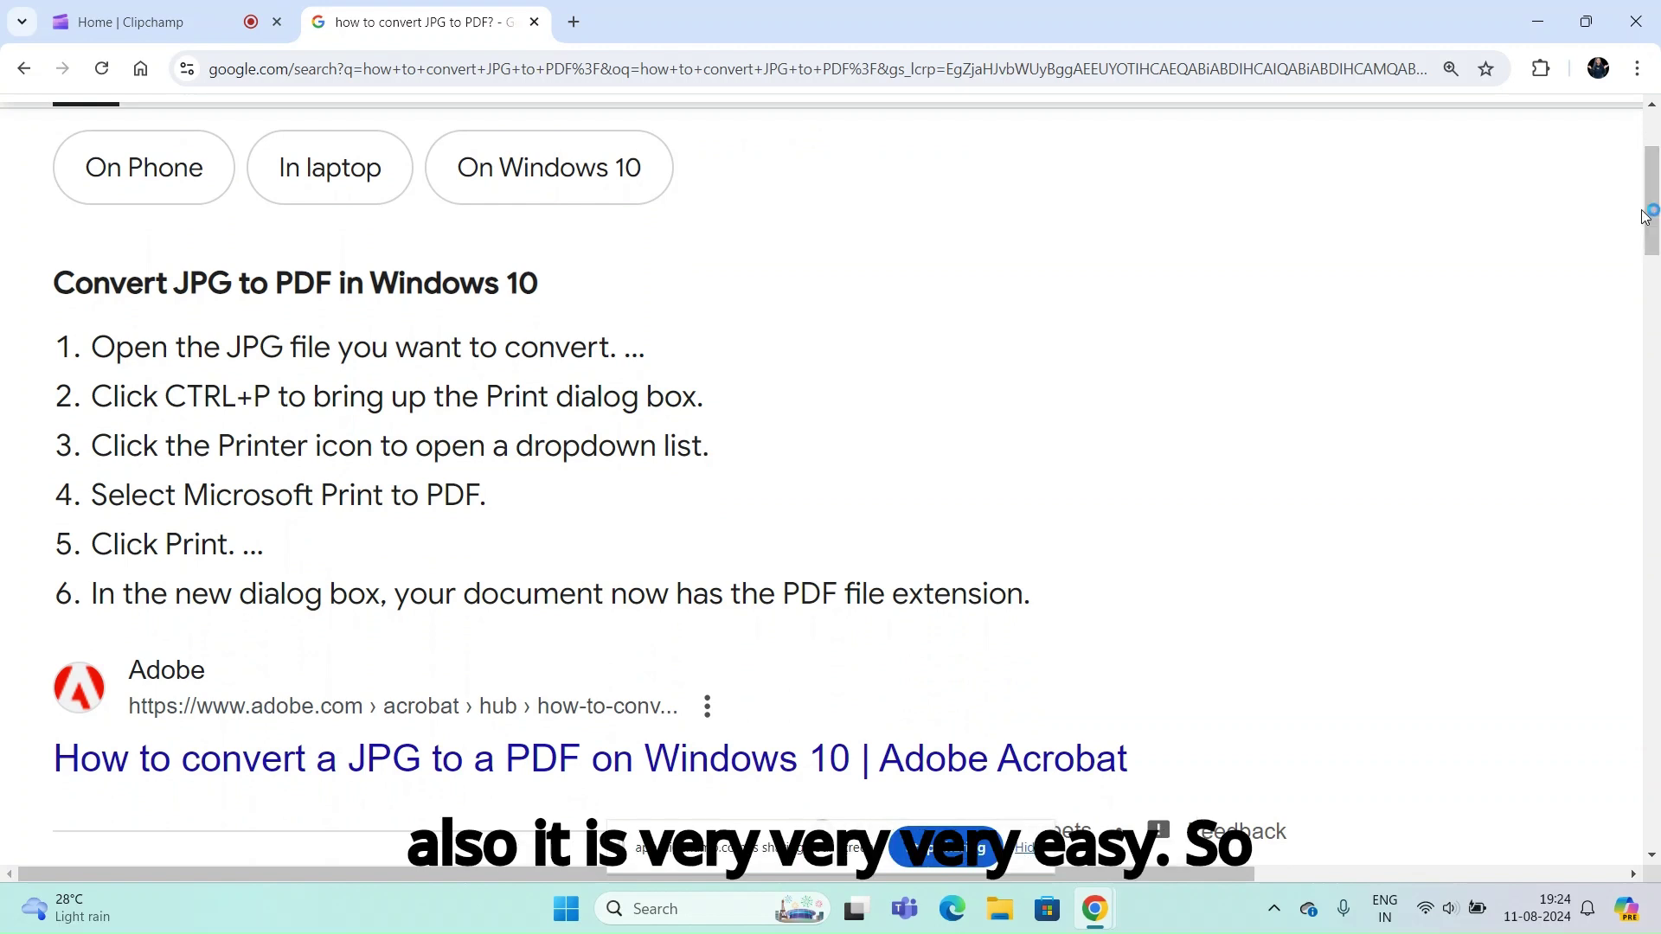
pyautogui.moveTo(1646, 215); pyautogui.dragTo(1654, 258)
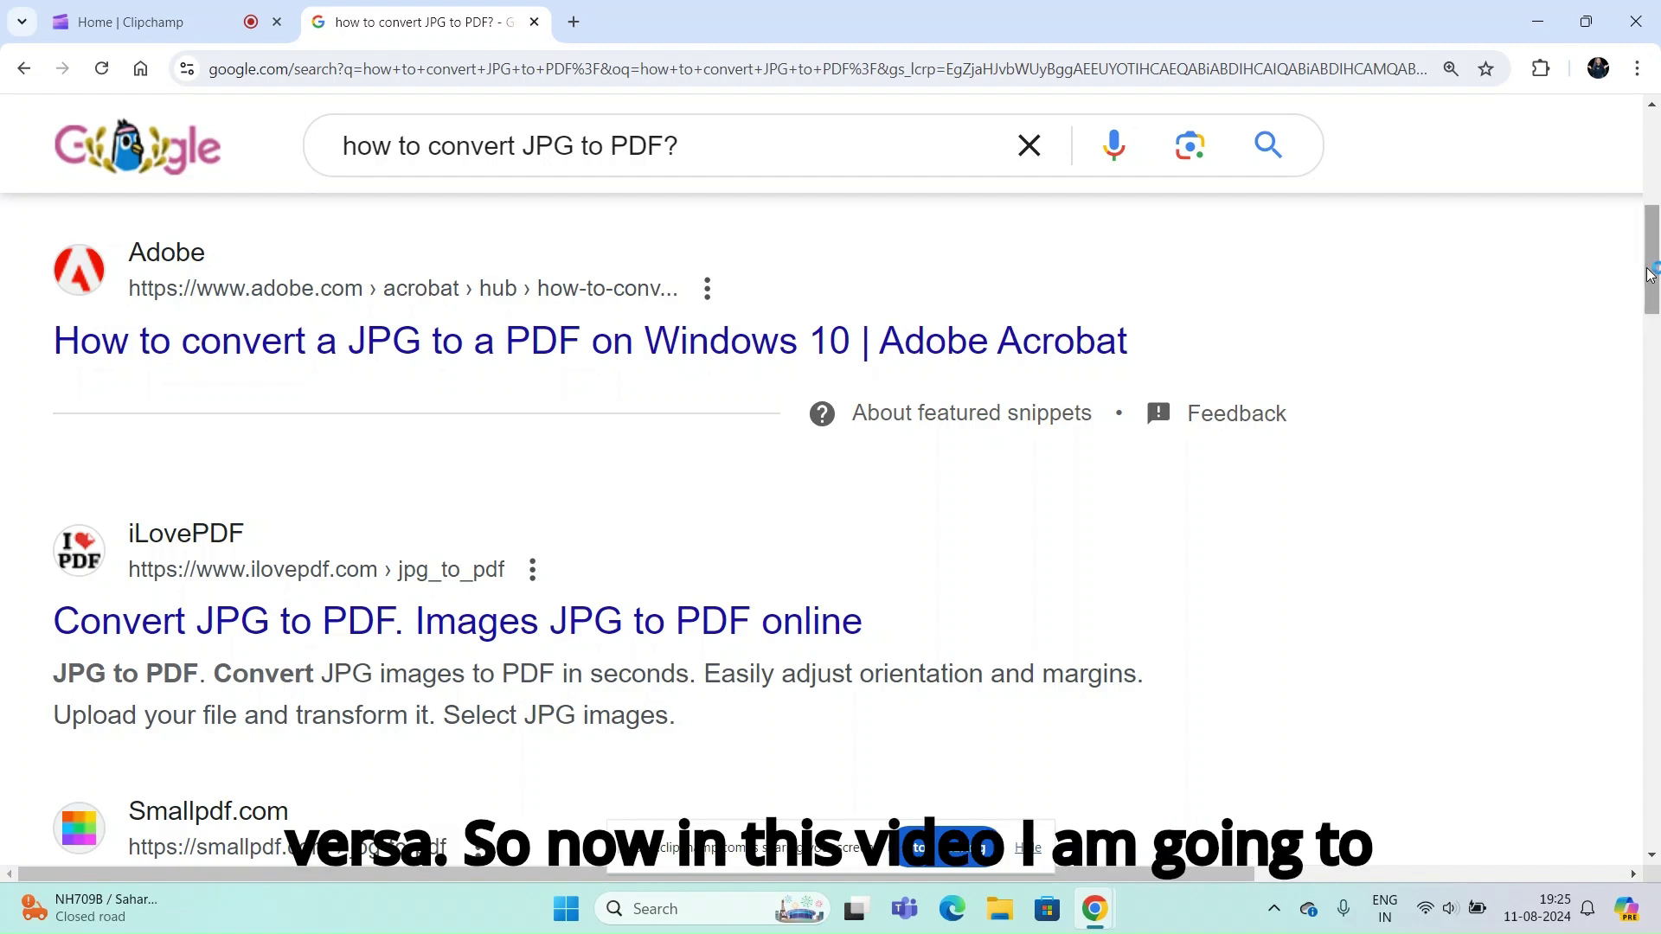
pyautogui.moveTo(1652, 260)
pyautogui.mouseDown()
pyautogui.moveTo(1652, 325)
pyautogui.moveTo(1652, 158)
pyautogui.mouseUp()
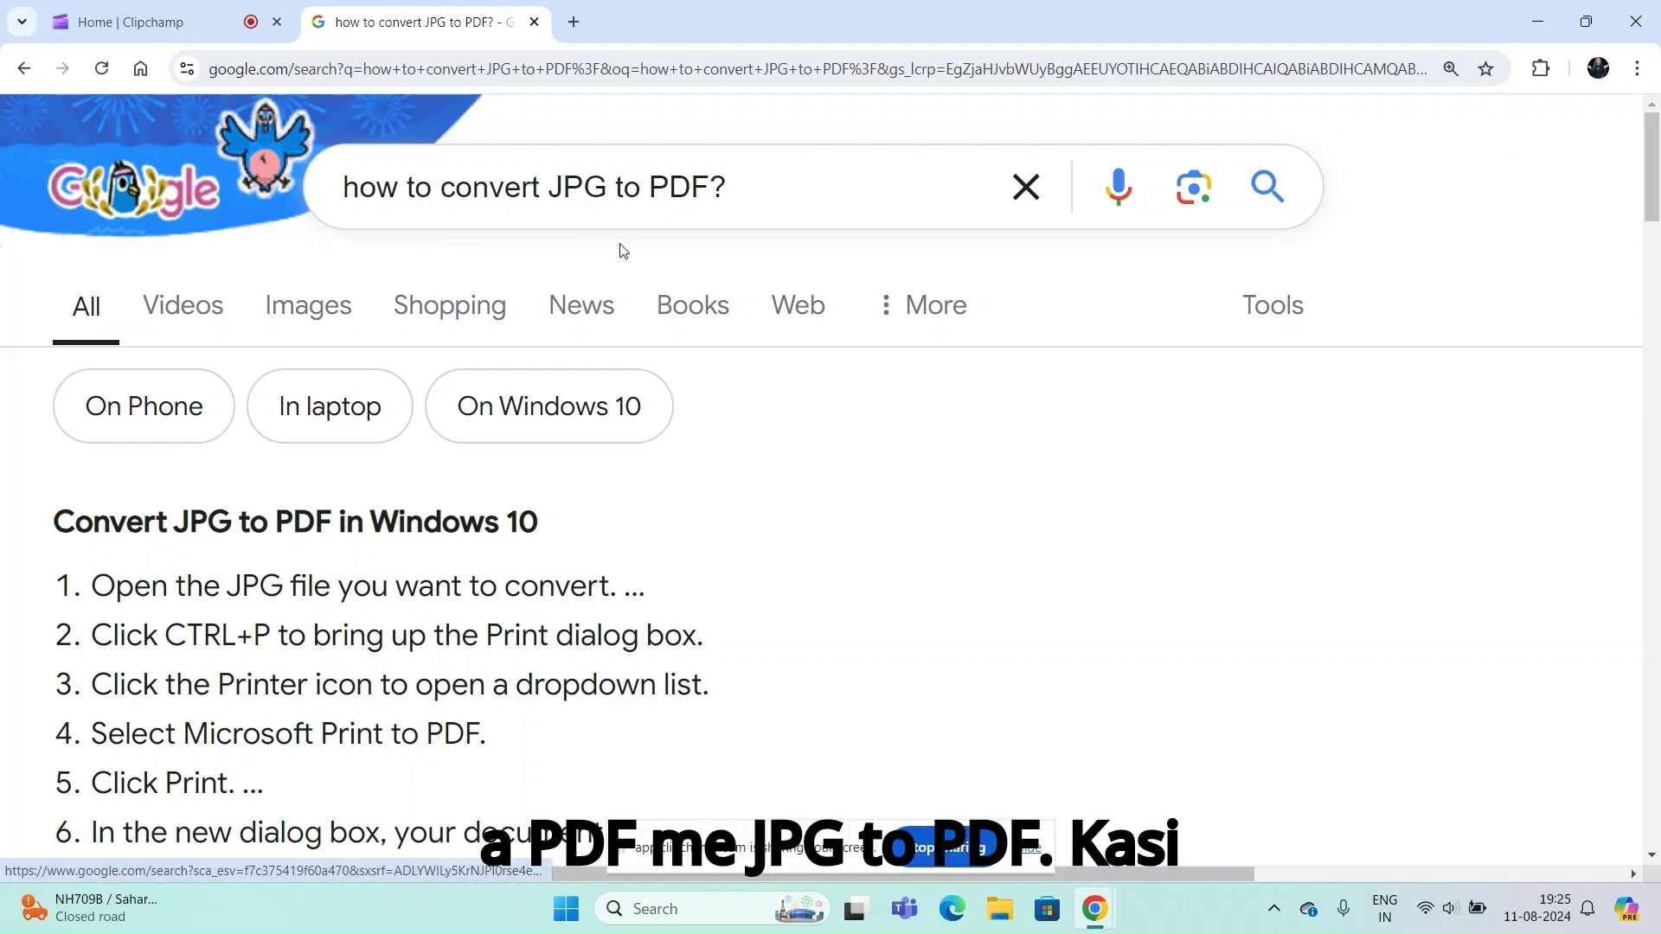
pyautogui.moveTo(1652, 186); pyautogui.dragTo(3, 362)
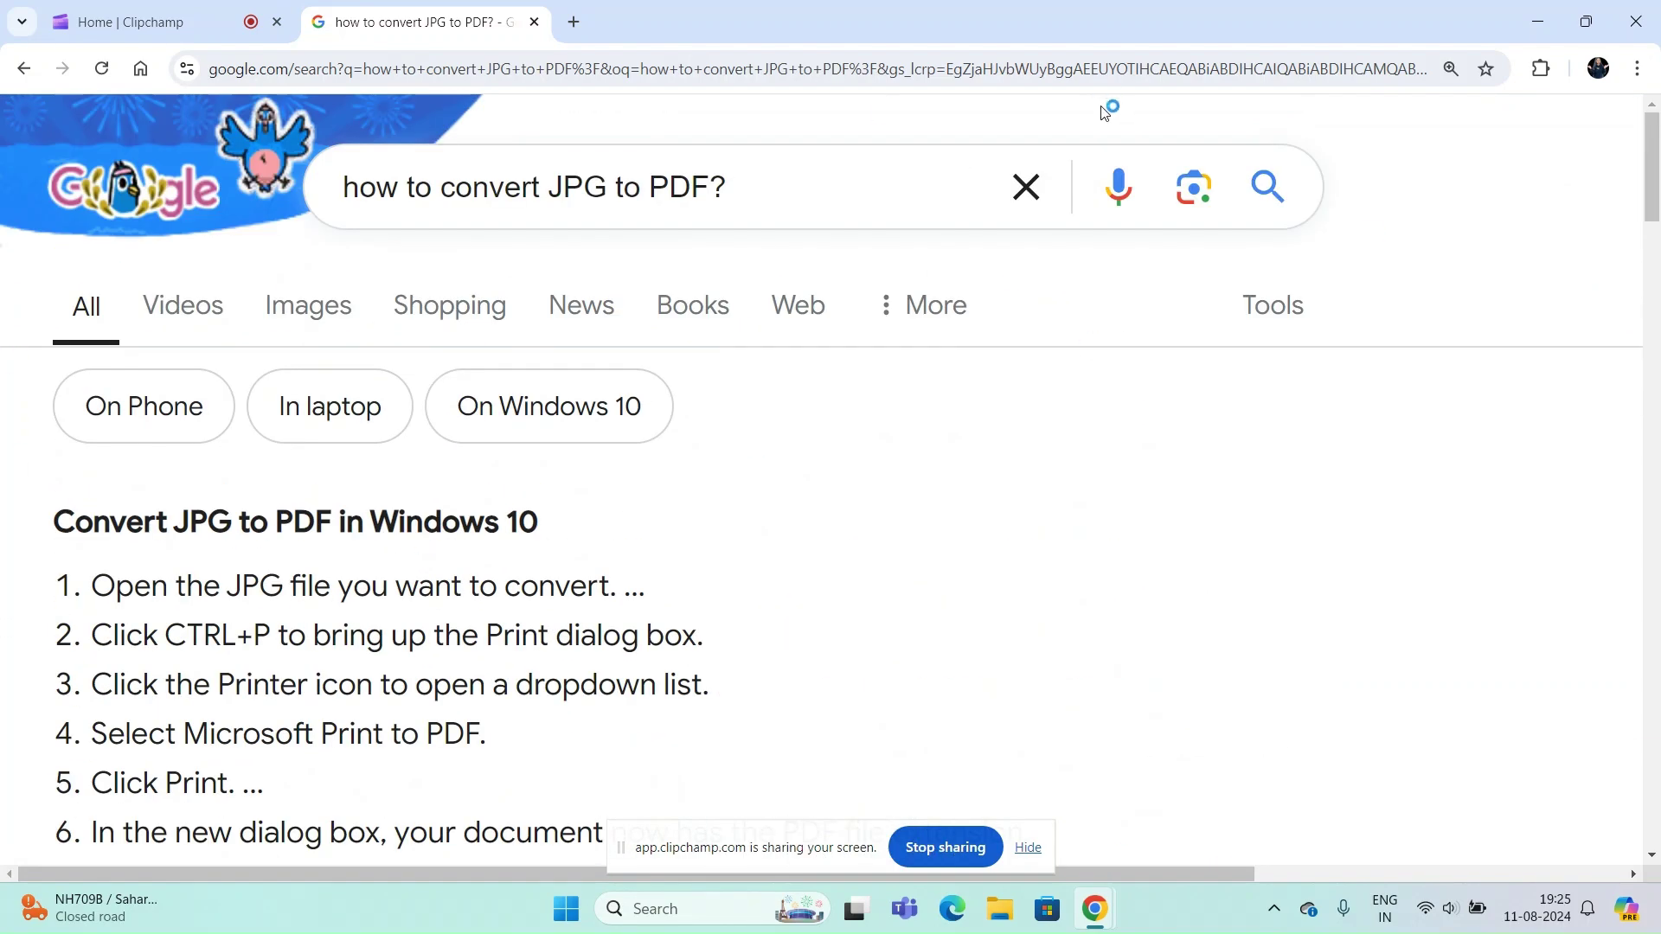
pyautogui.moveTo(1649, 154); pyautogui.dragTo(1606, 224)
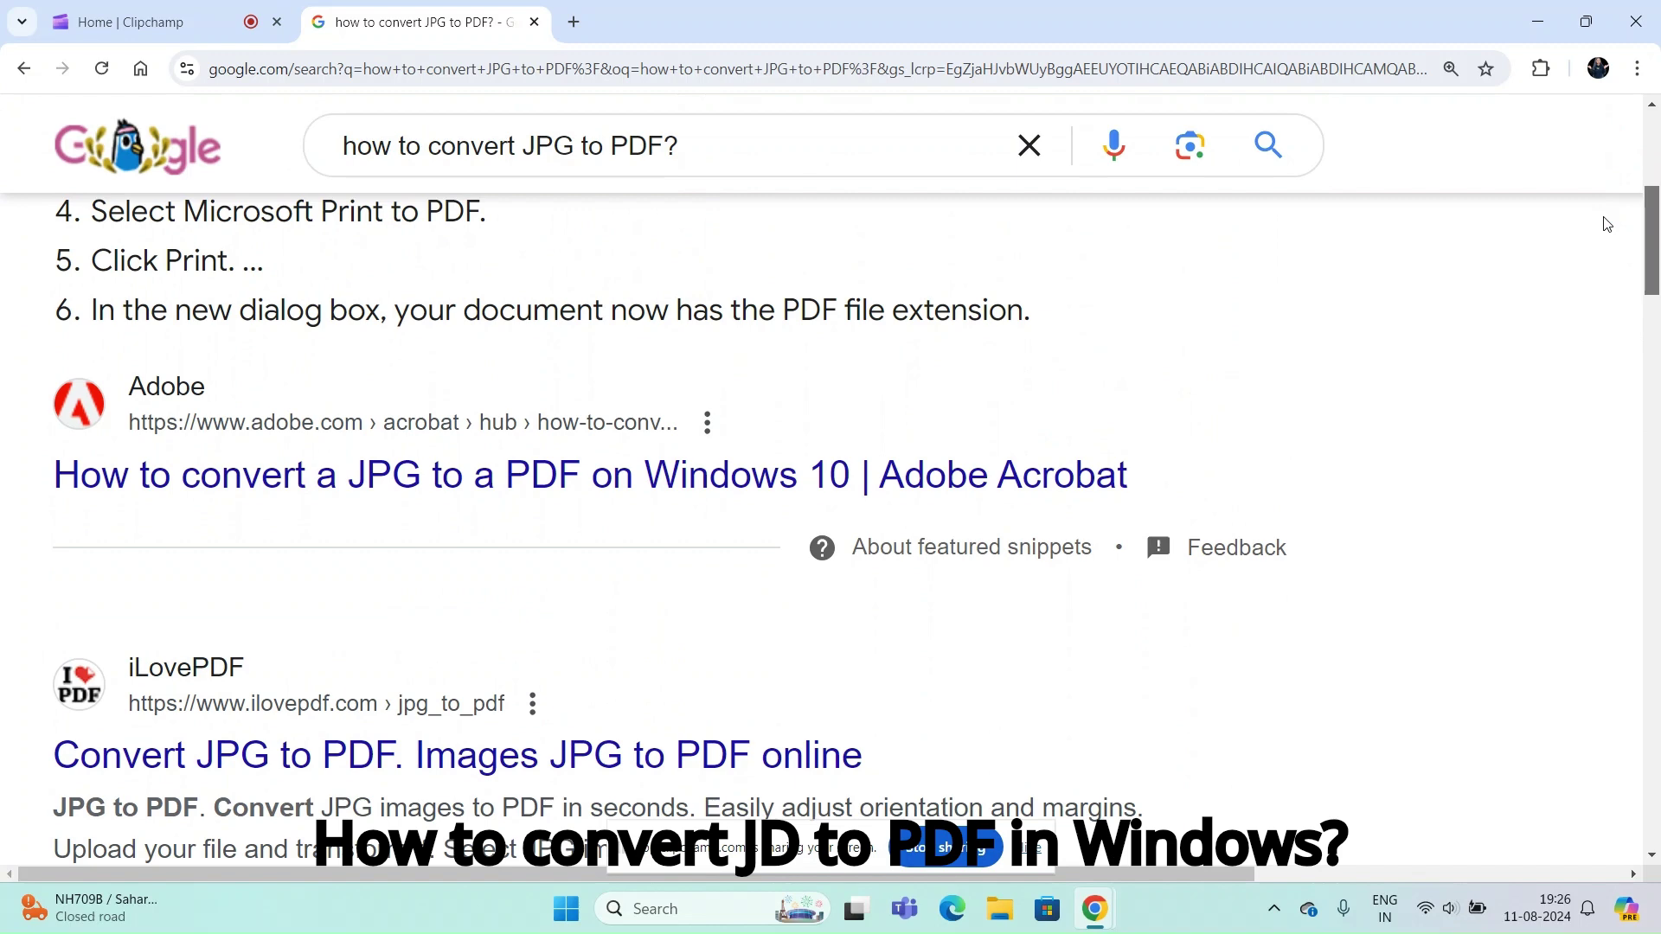
pyautogui.moveTo(1606, 224); pyautogui.dragTo(1608, 284)
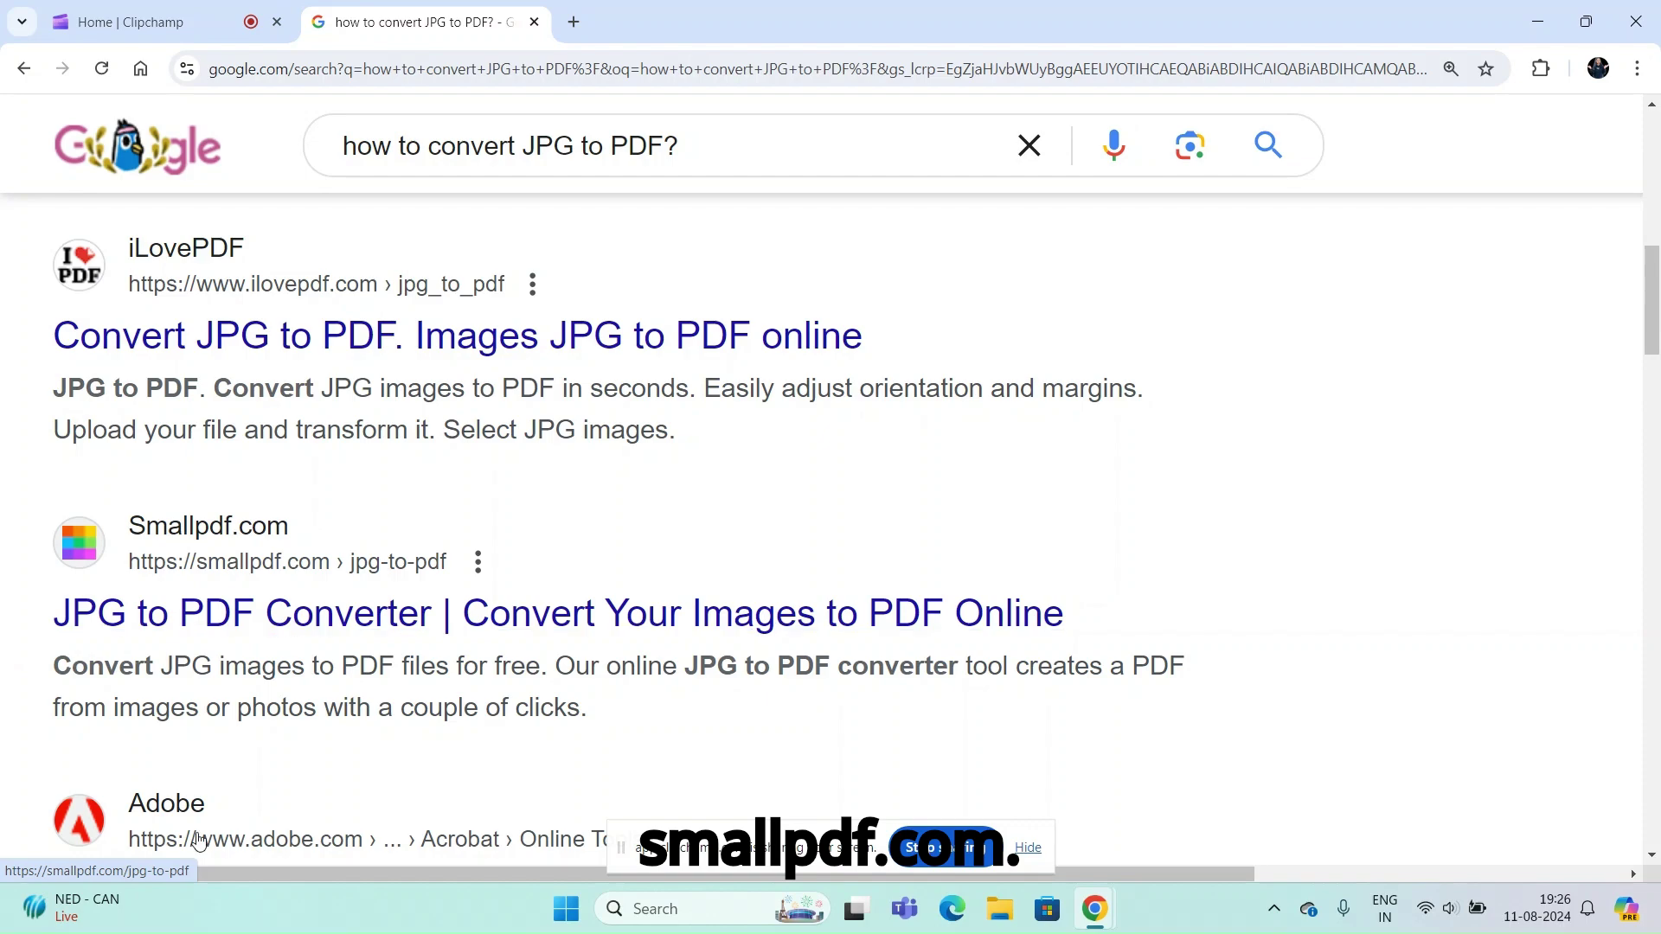
pyautogui.moveTo(1658, 293)
pyautogui.mouseDown()
pyautogui.moveTo(1658, 369)
pyautogui.moveTo(1652, 222)
pyautogui.moveTo(1650, 305)
pyautogui.moveTo(1649, 286)
pyautogui.mouseUp()
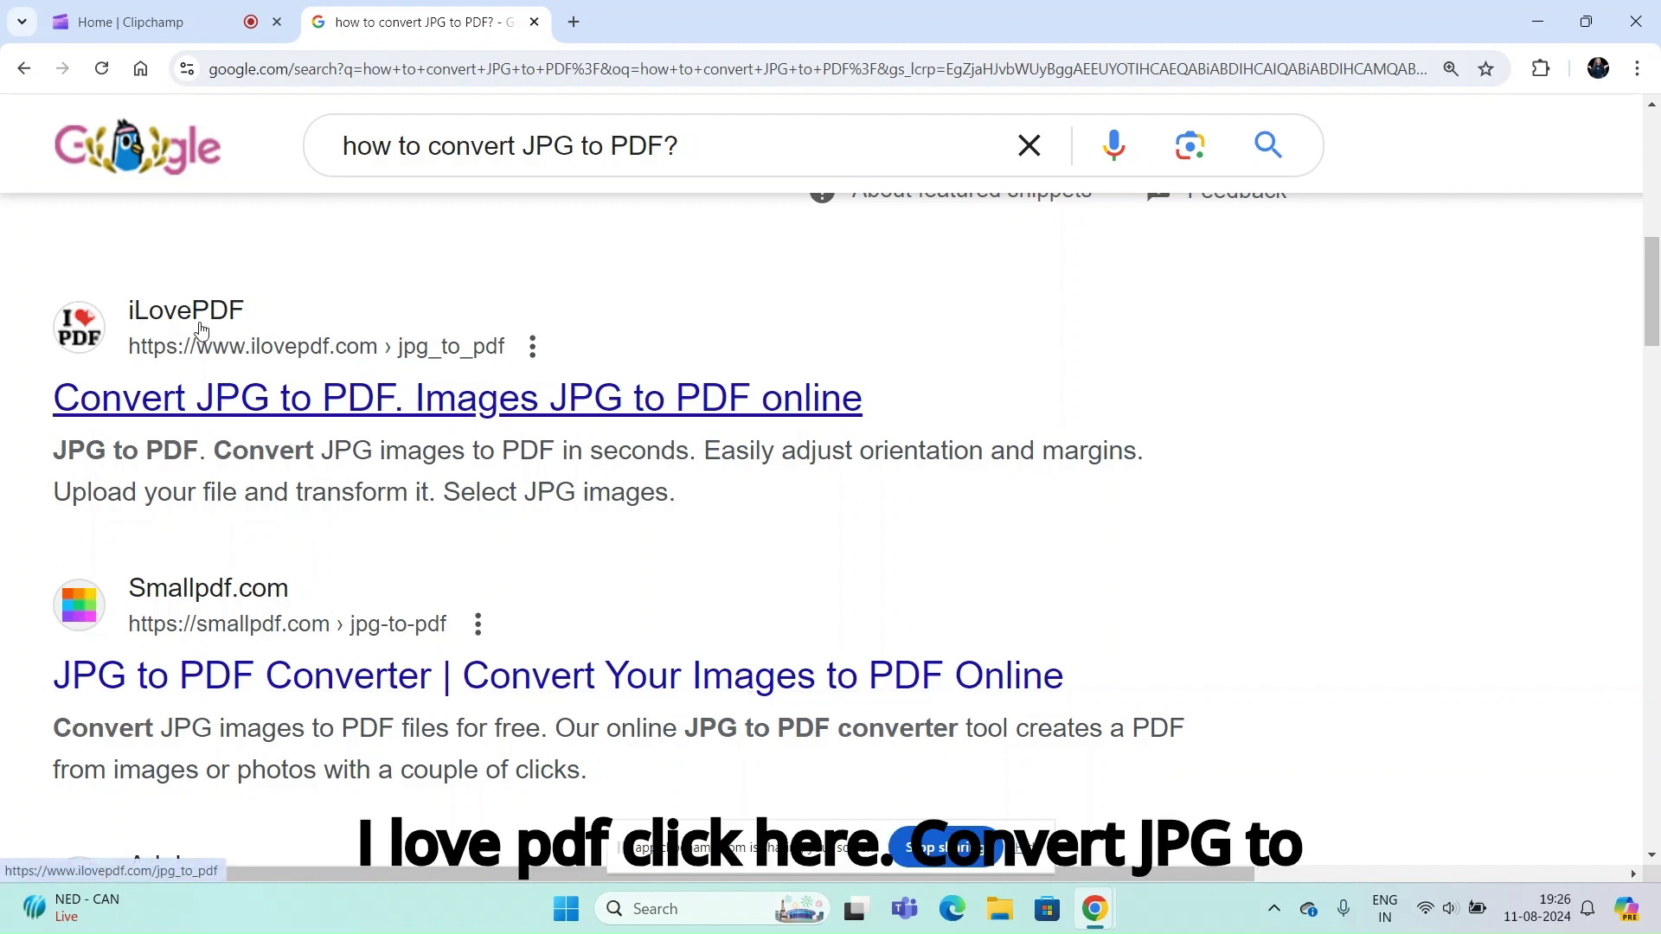
pyautogui.click(280, 411)
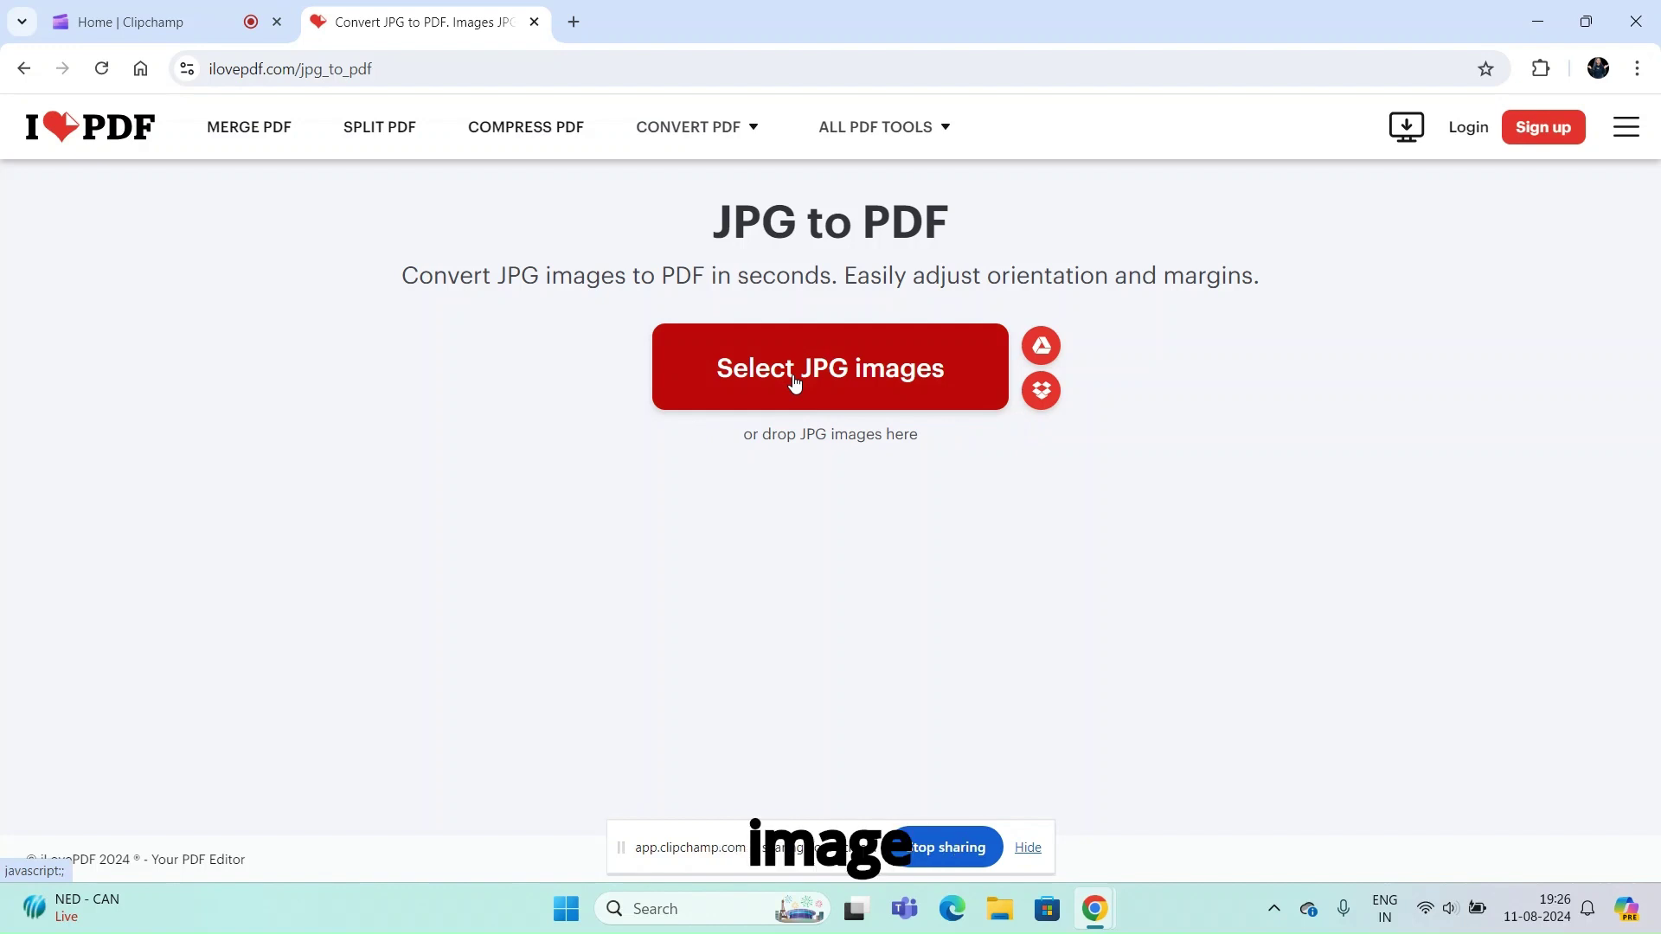
# Upload two images from the Desktop folder: photo and the portrait of the woman in the dark hoodie beside it
pyautogui.click(794, 380)
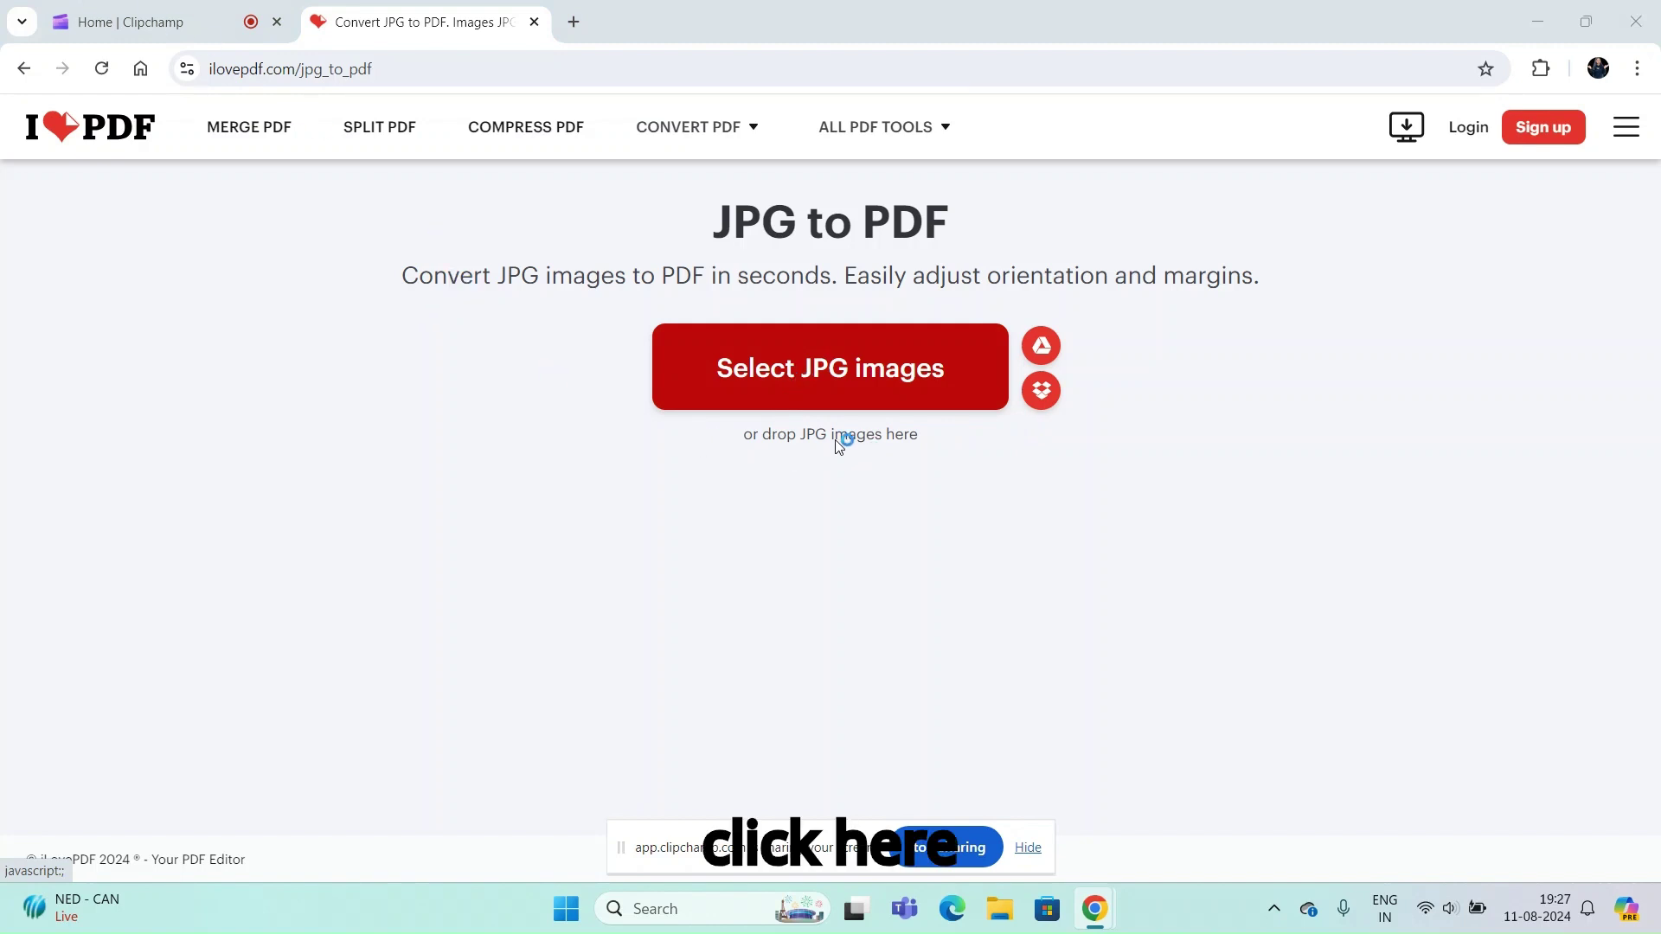
pyautogui.click(745, 400)
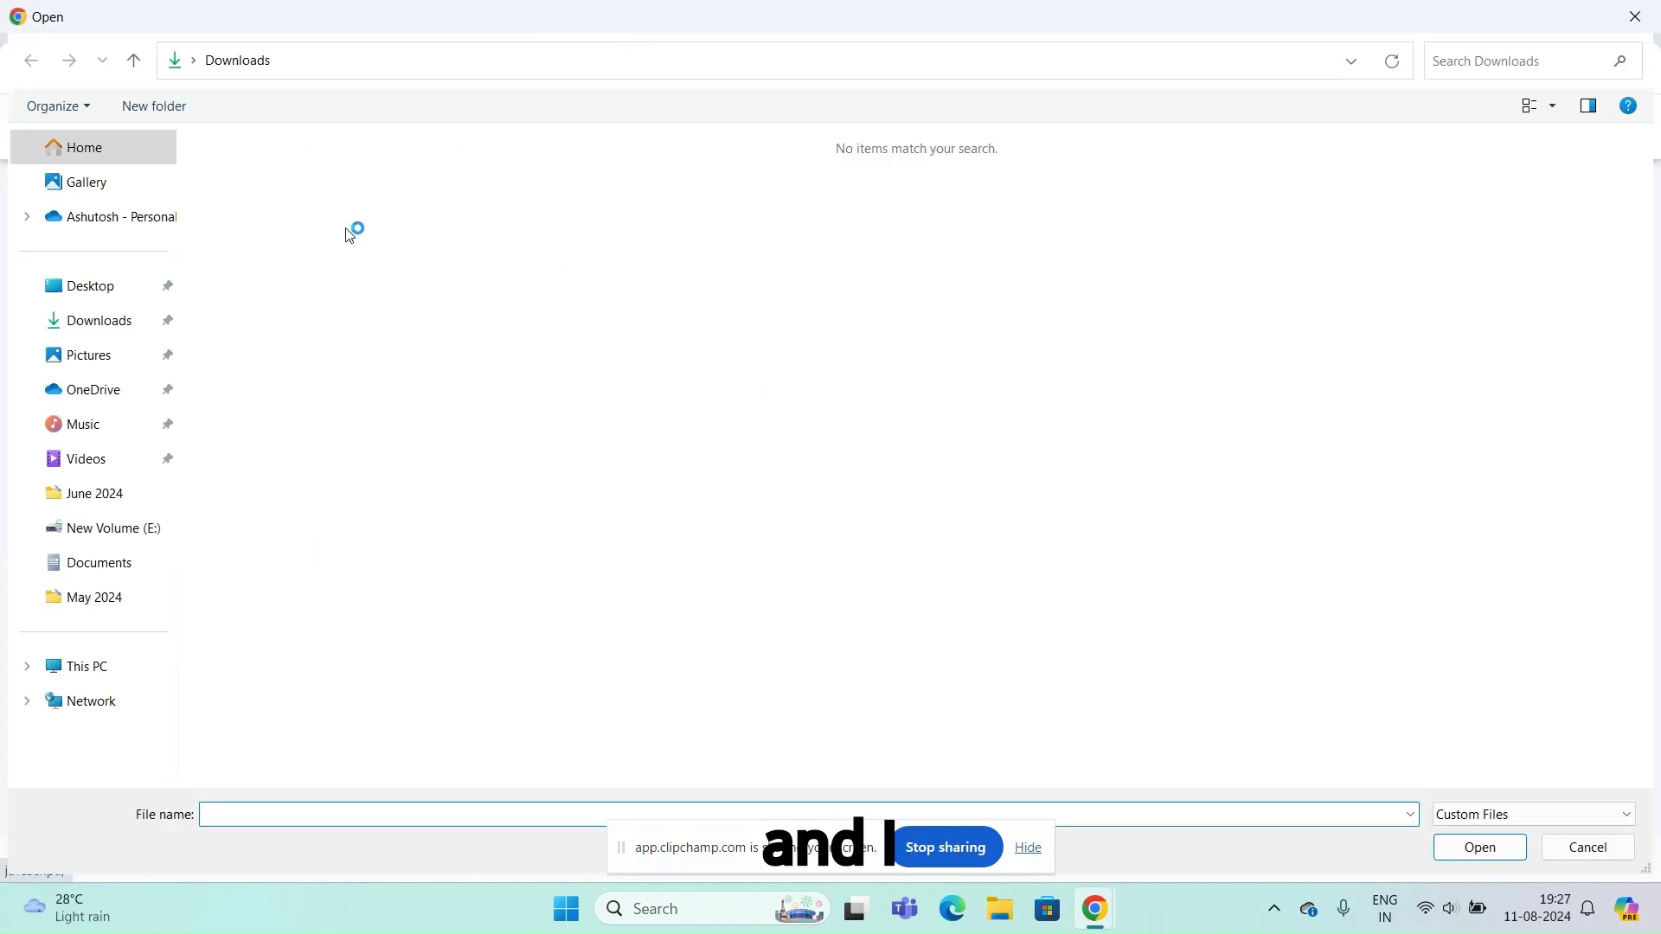
pyautogui.click(88, 299)
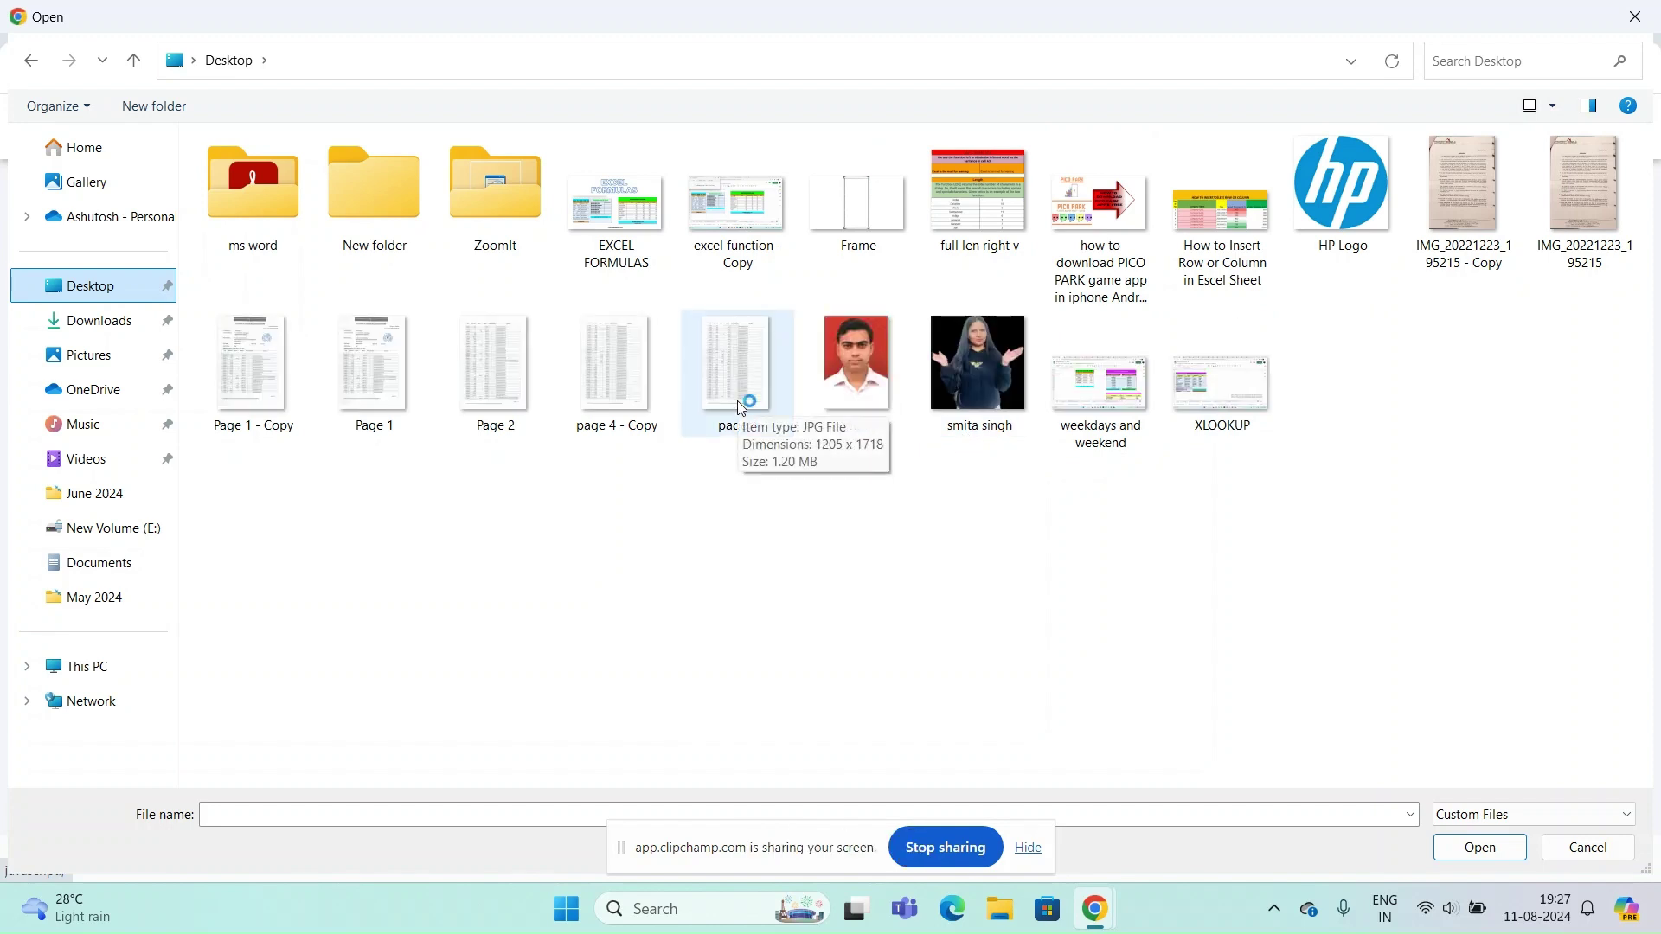
pyautogui.click(865, 374)
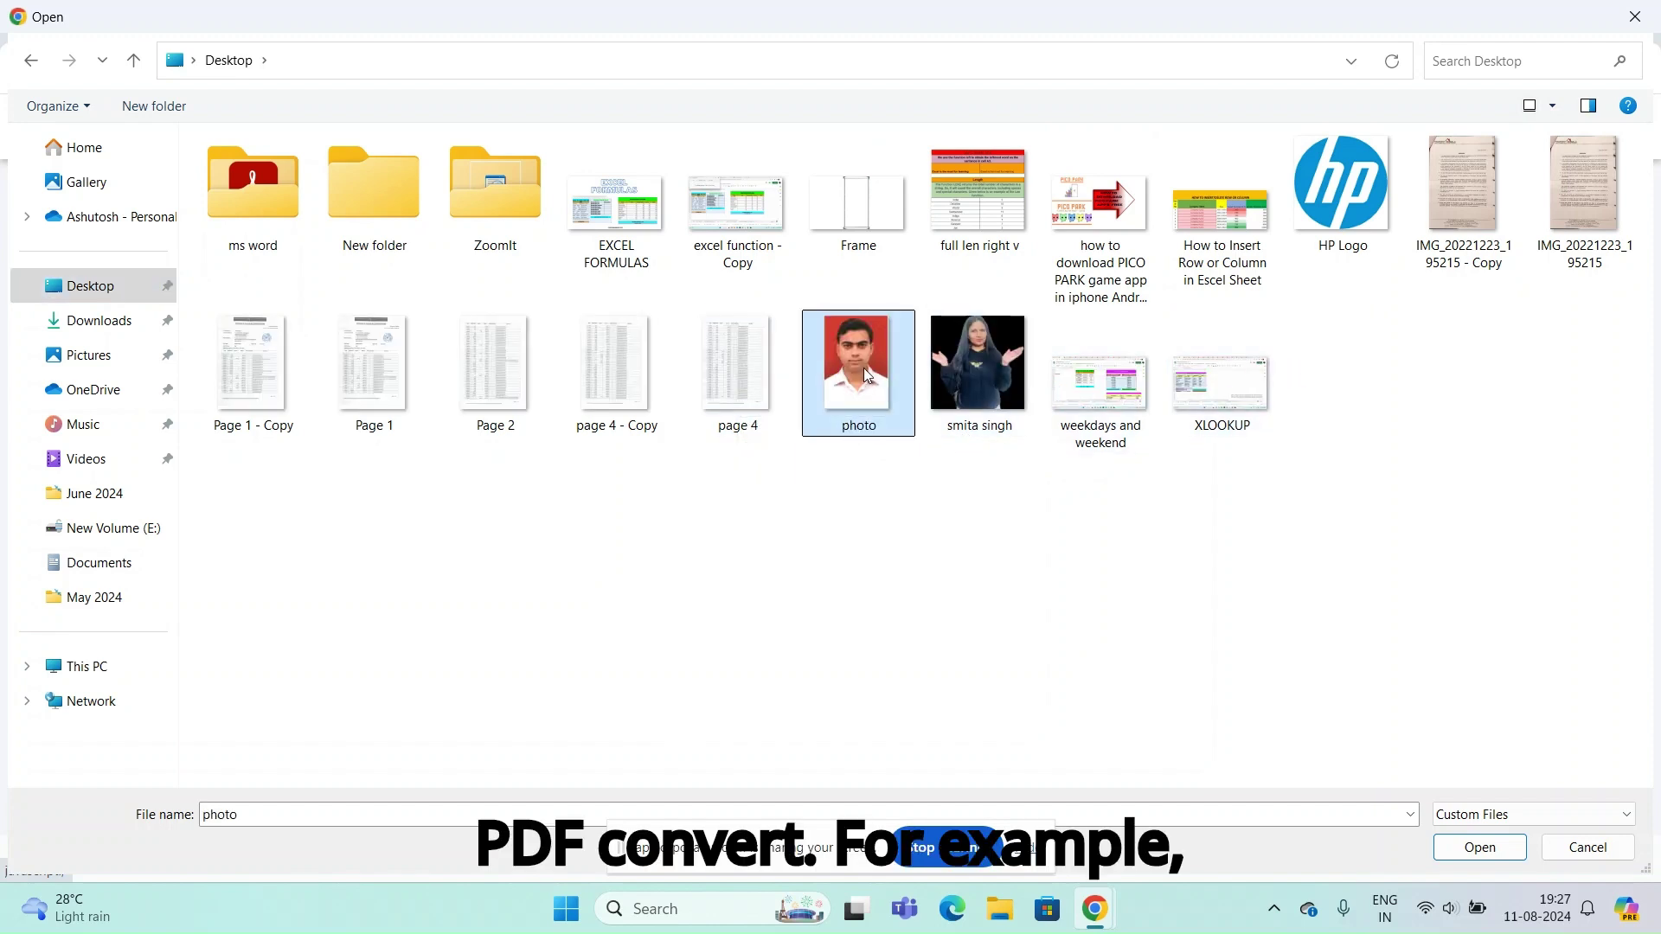
pyautogui.keyDown('ctrl'); pyautogui.click(1019, 411); pyautogui.keyUp('ctrl')
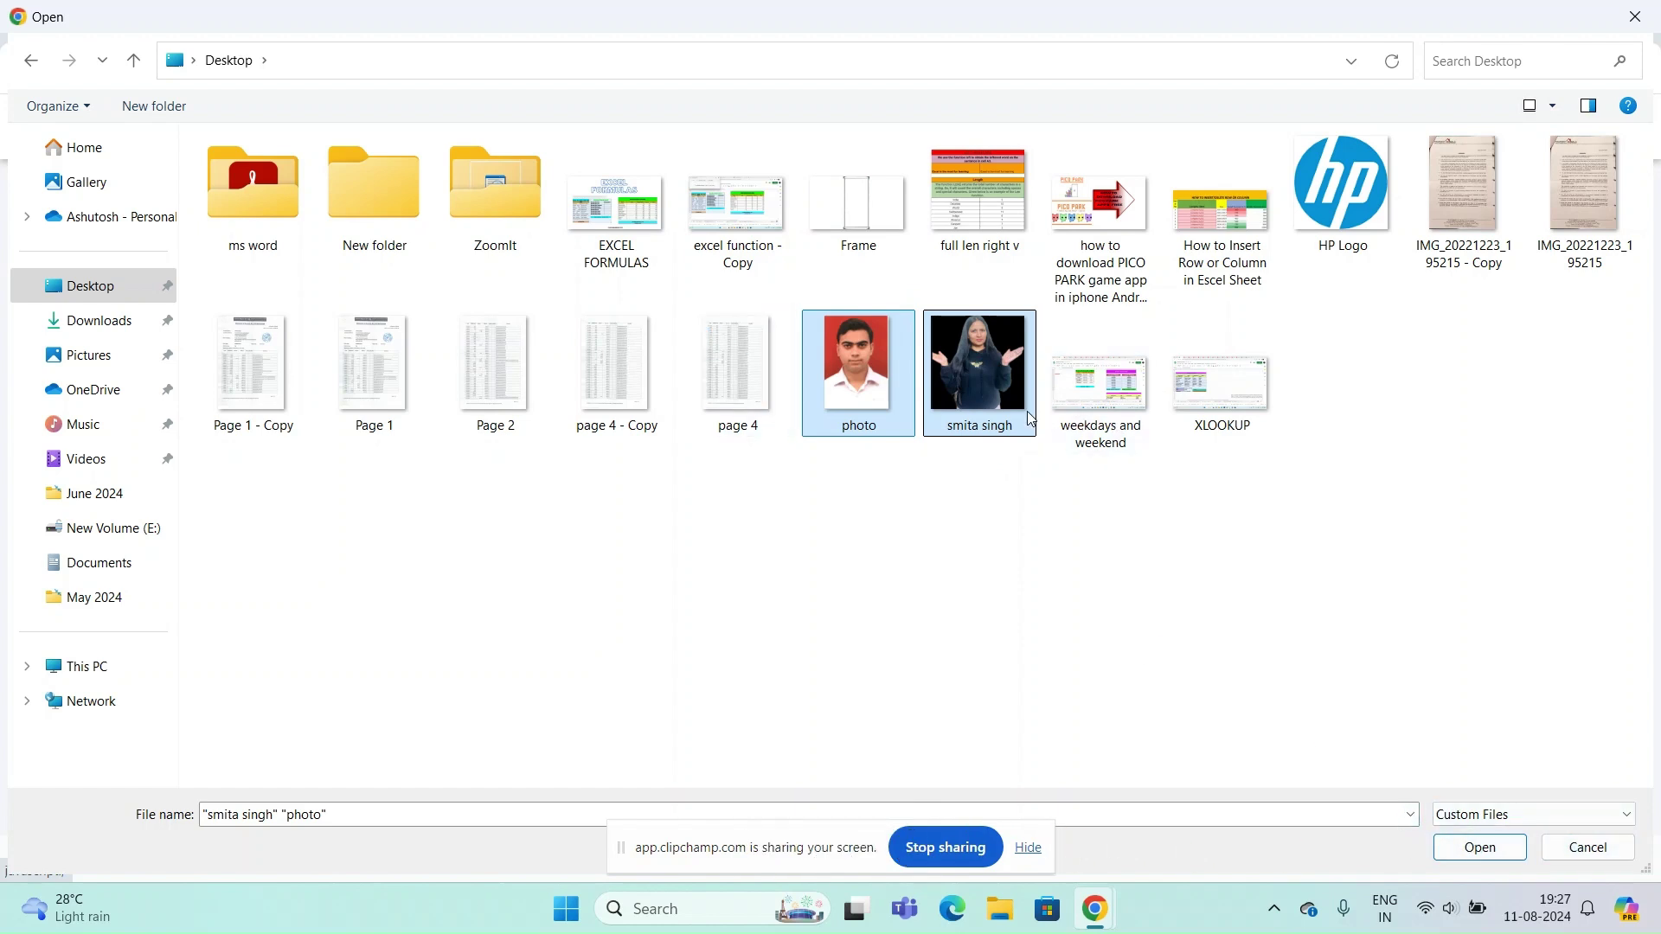
pyautogui.click(1491, 850)
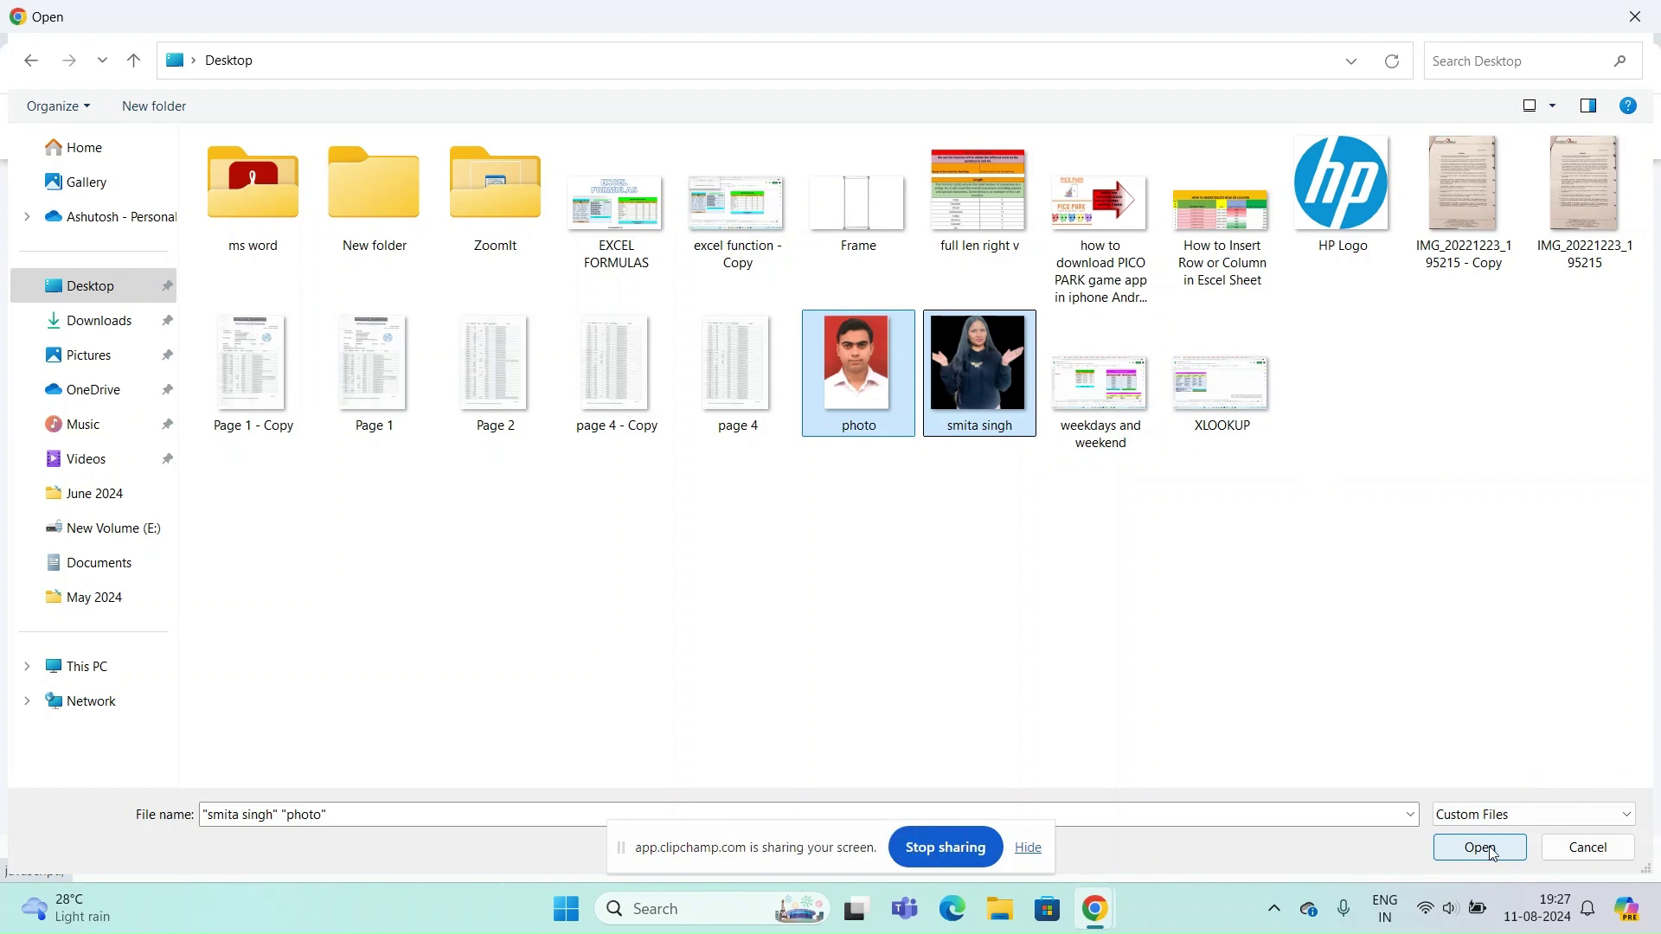
pyautogui.click(1488, 853)
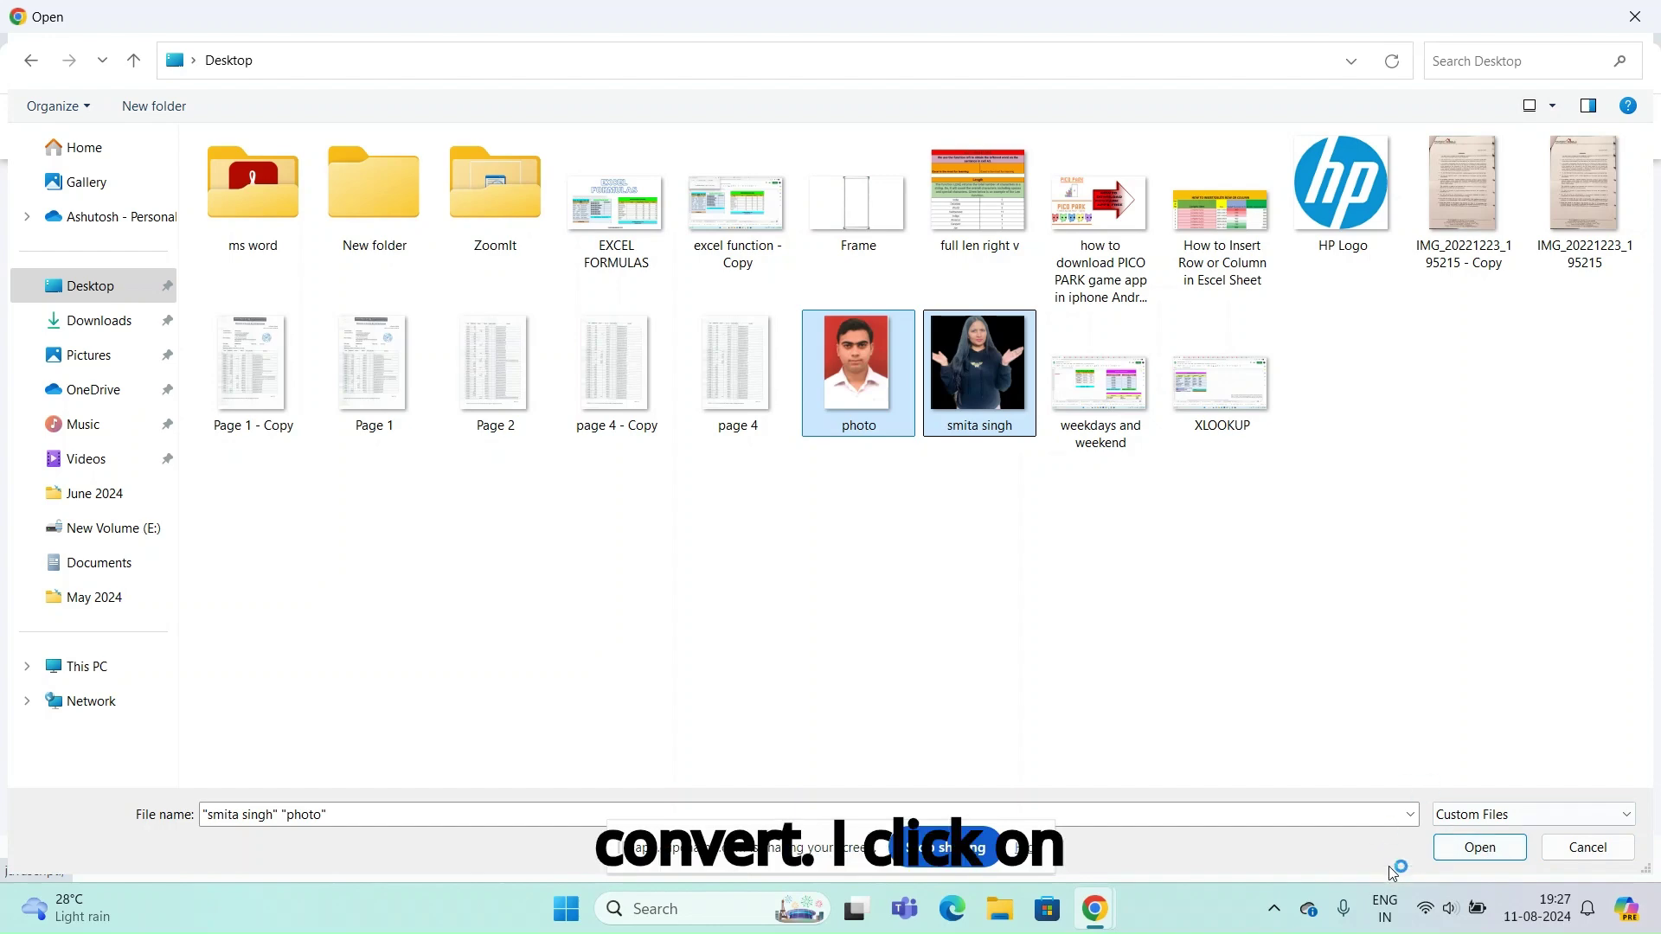
pyautogui.click(1499, 850)
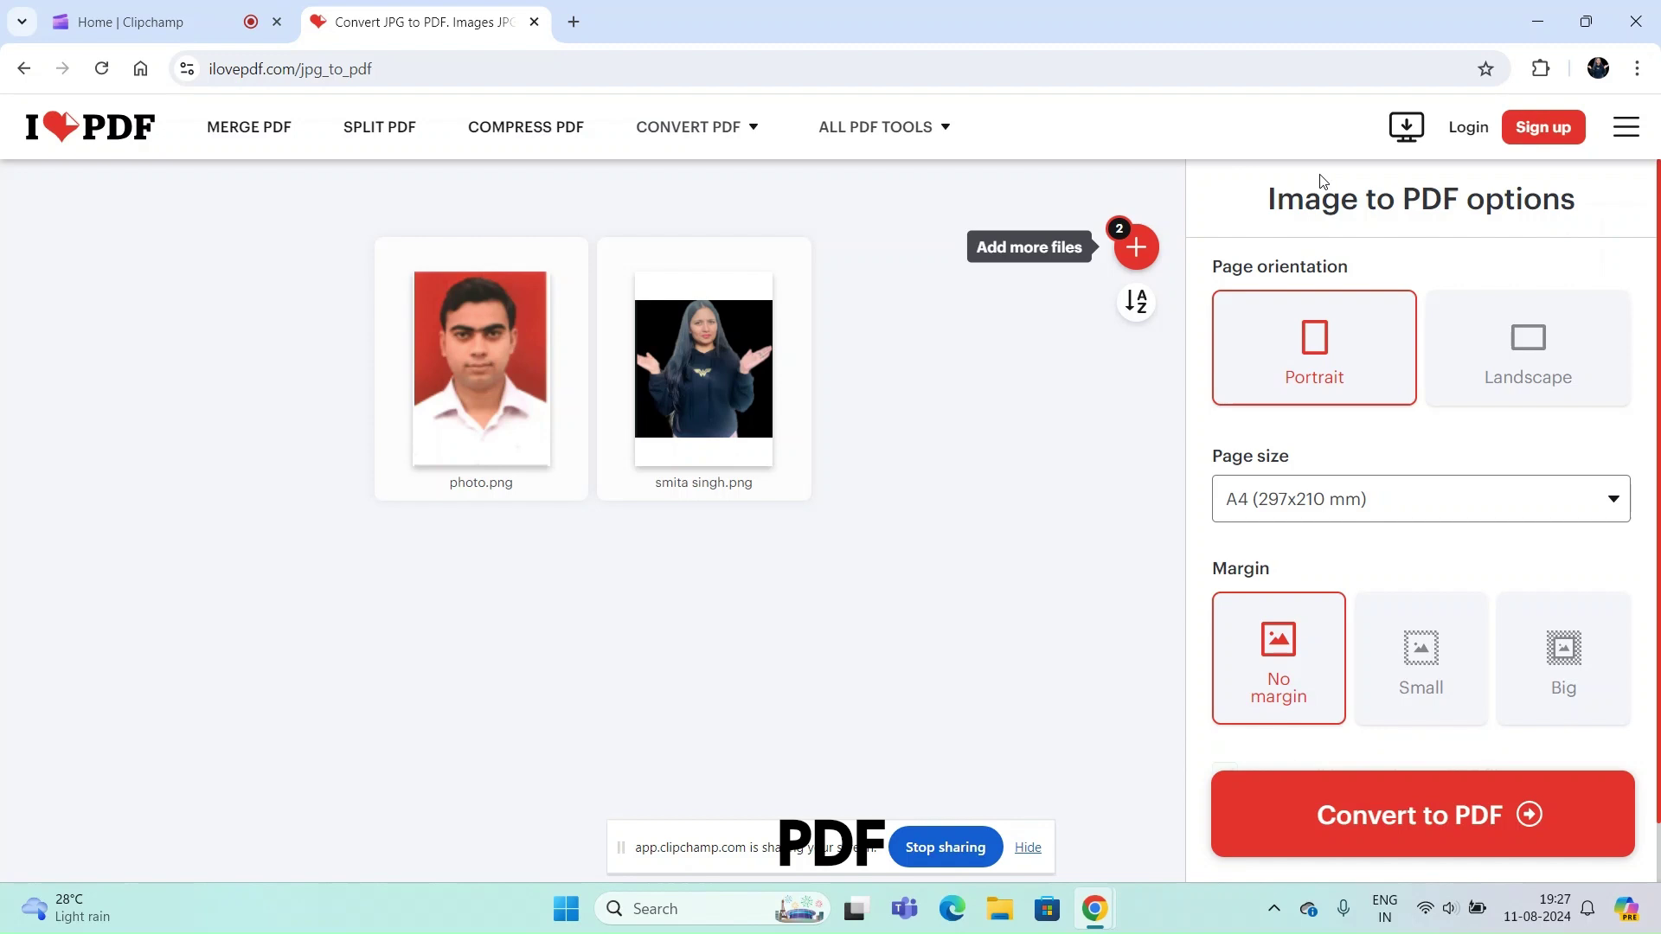
# Convert the two uploaded images to a PDF and download it
pyautogui.click(1428, 817)
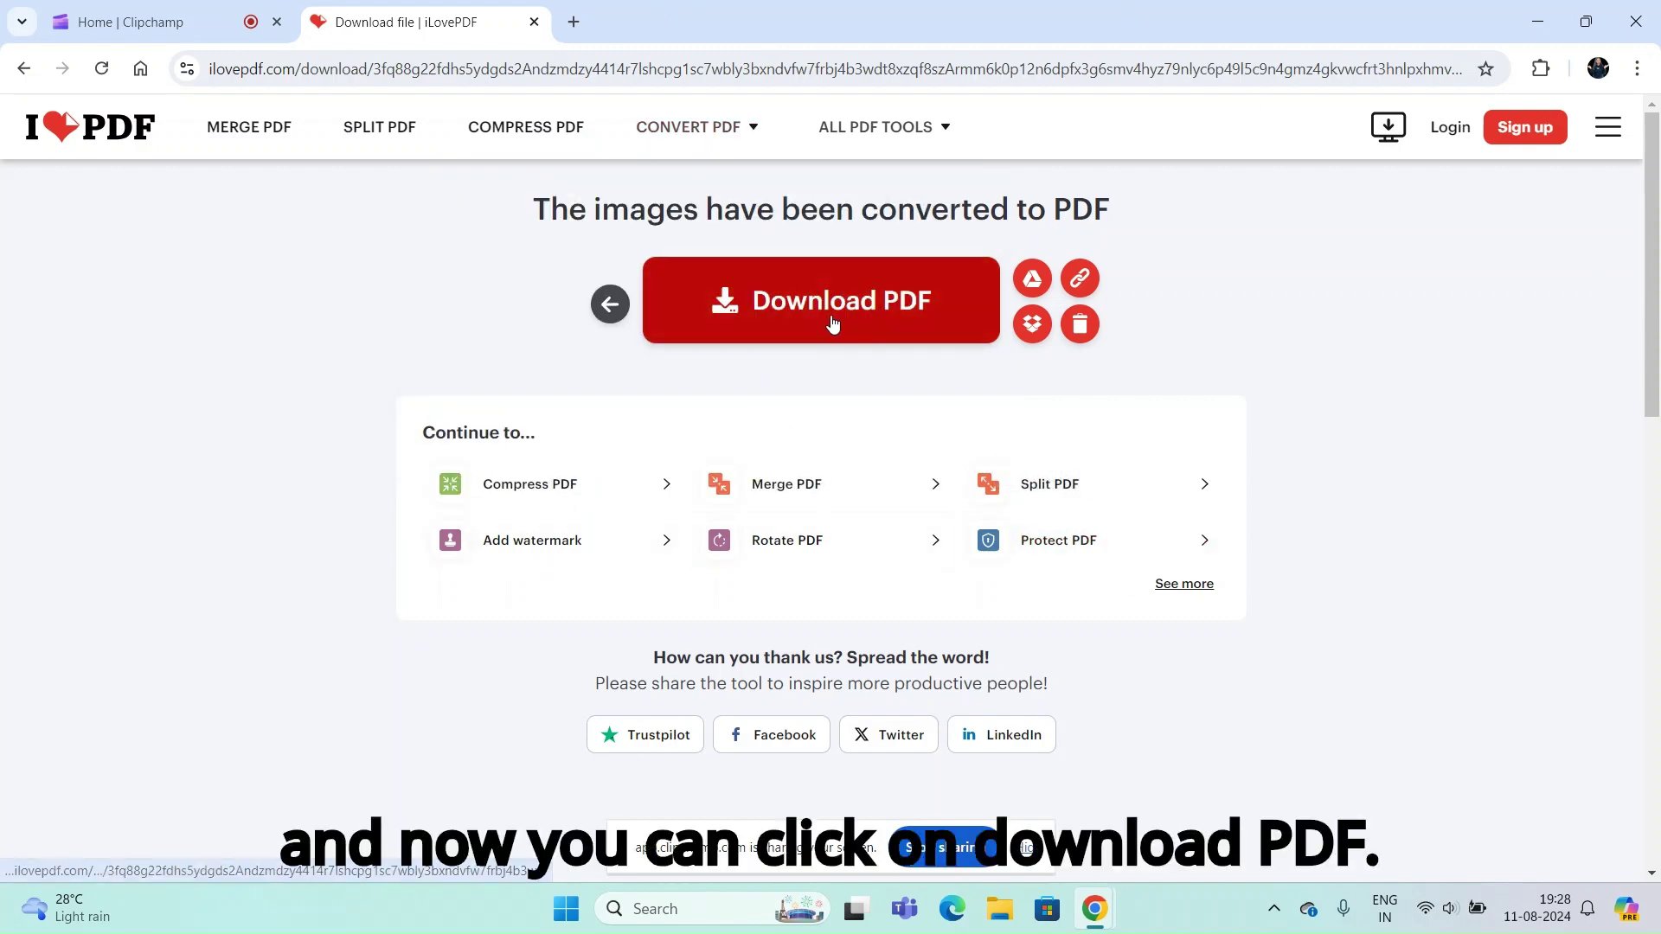
pyautogui.click(884, 327)
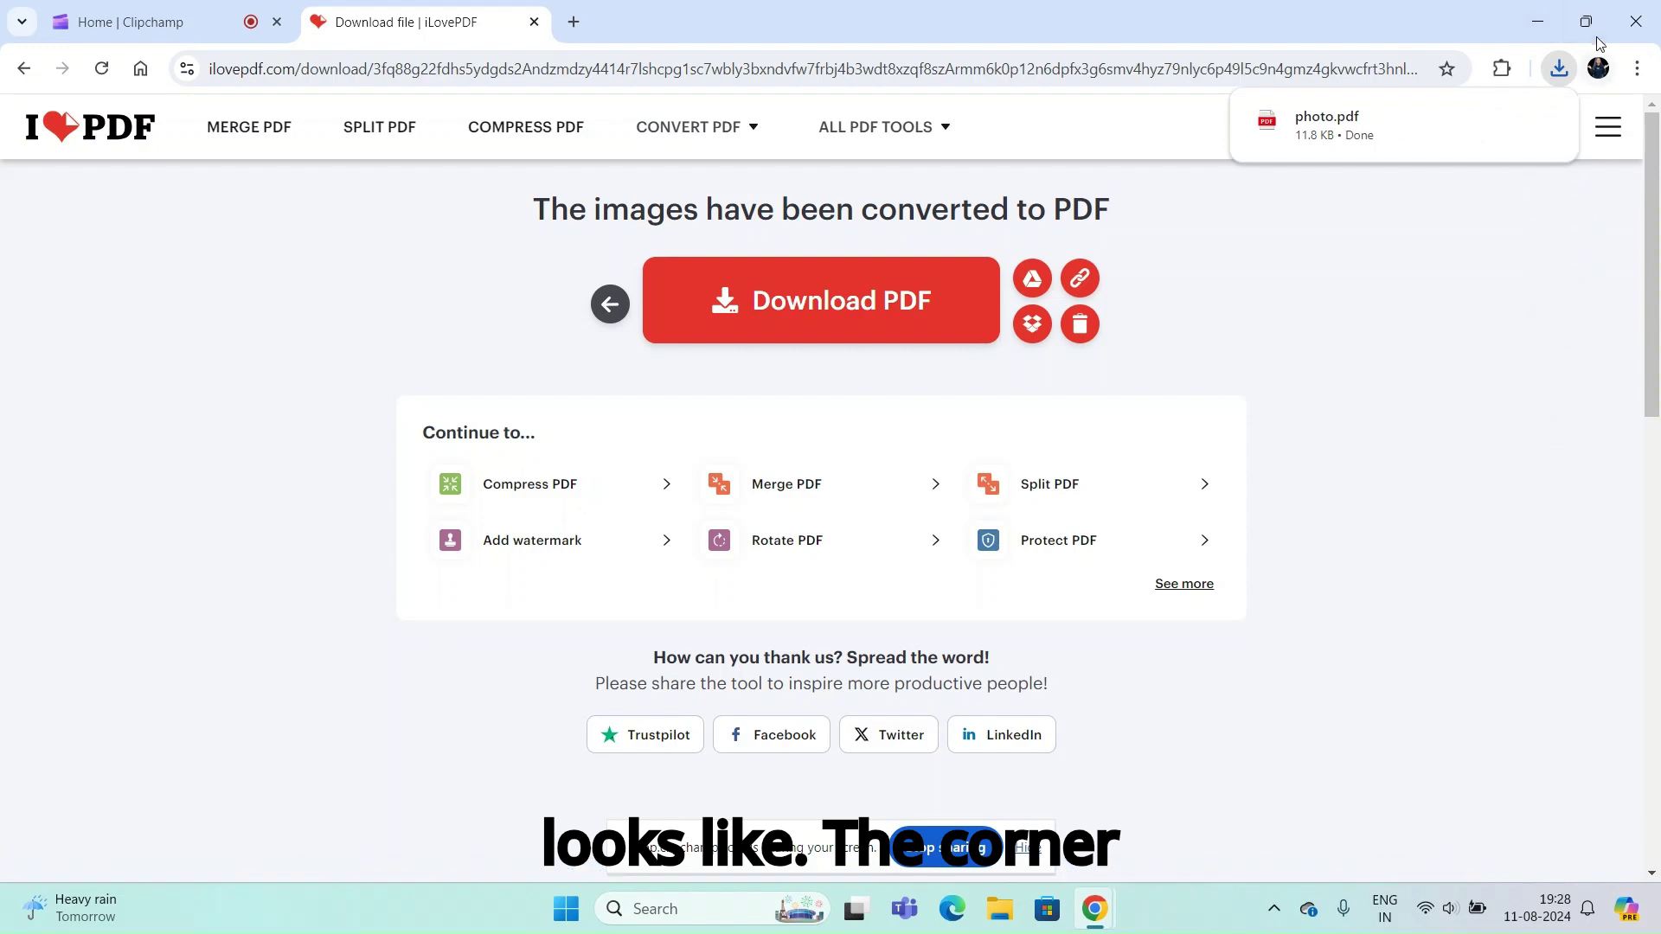
# Open the downloaded photo.pdf for viewing
pyautogui.moveTo(1384, 129)
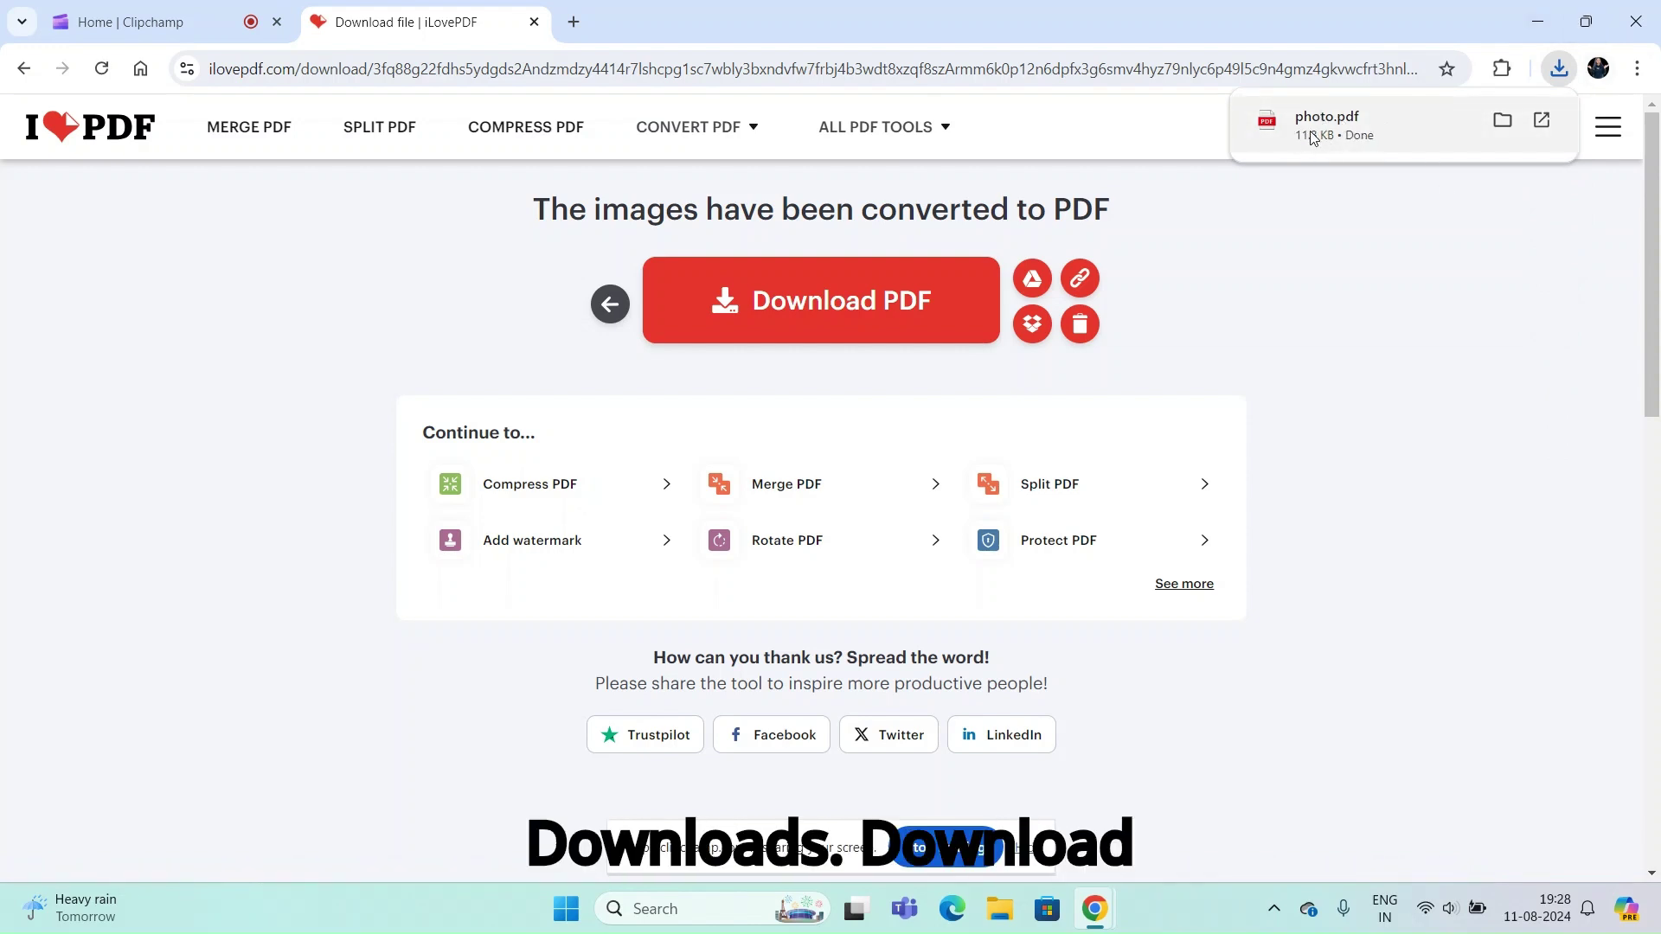
pyautogui.click(1260, 138)
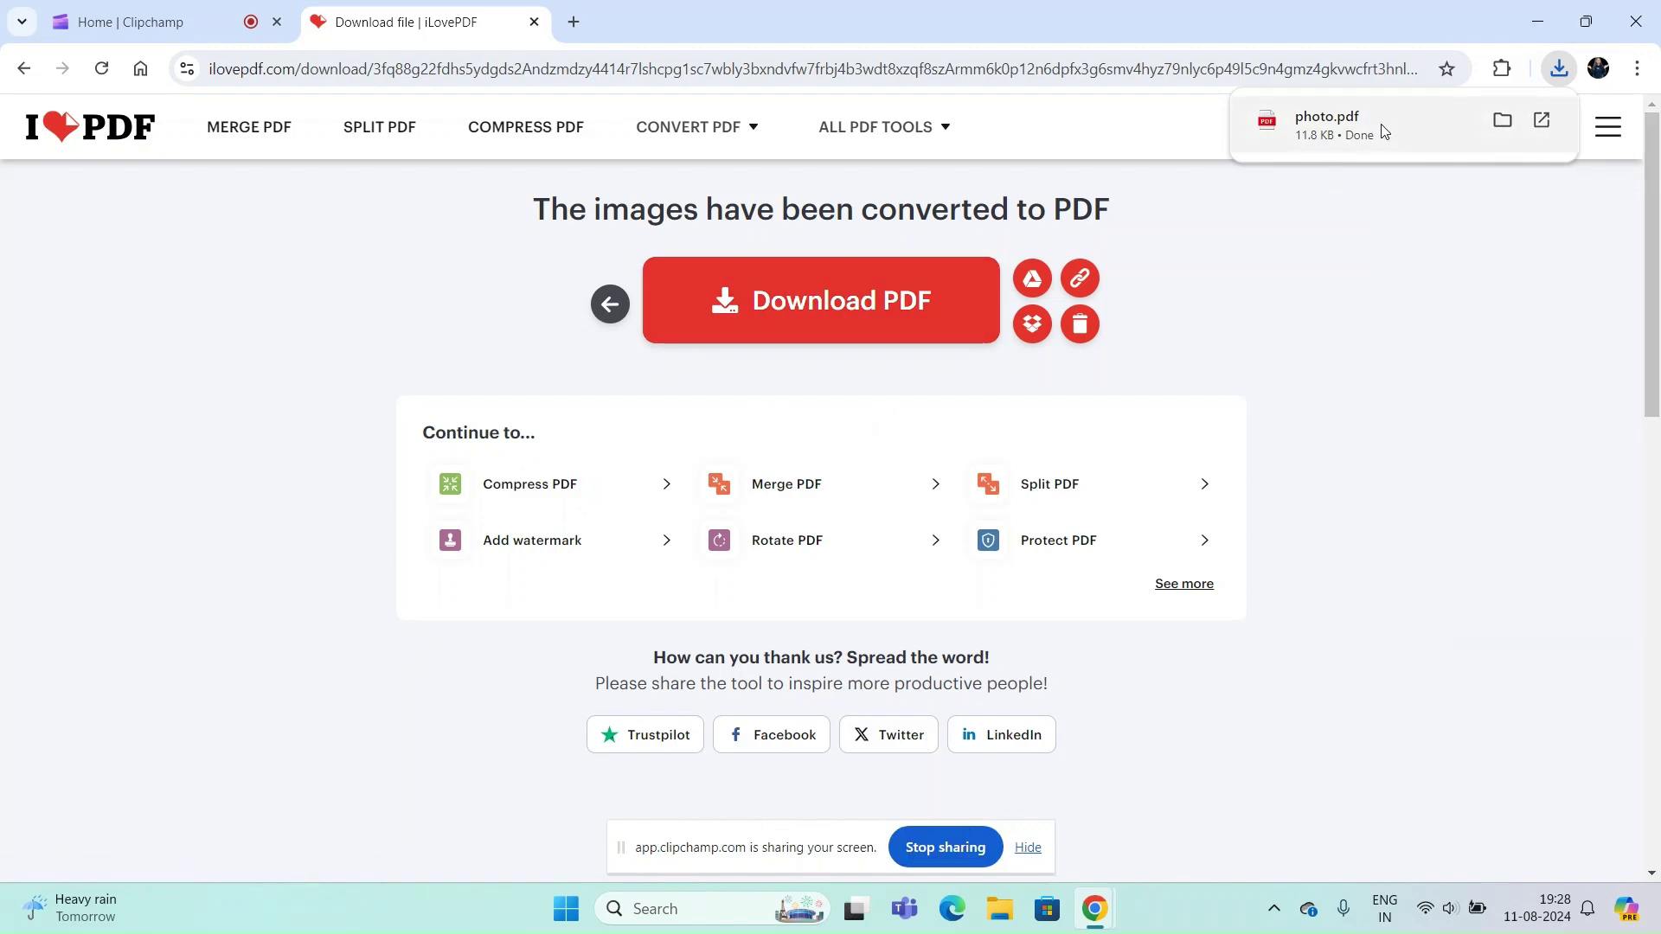
pyautogui.click(1336, 127)
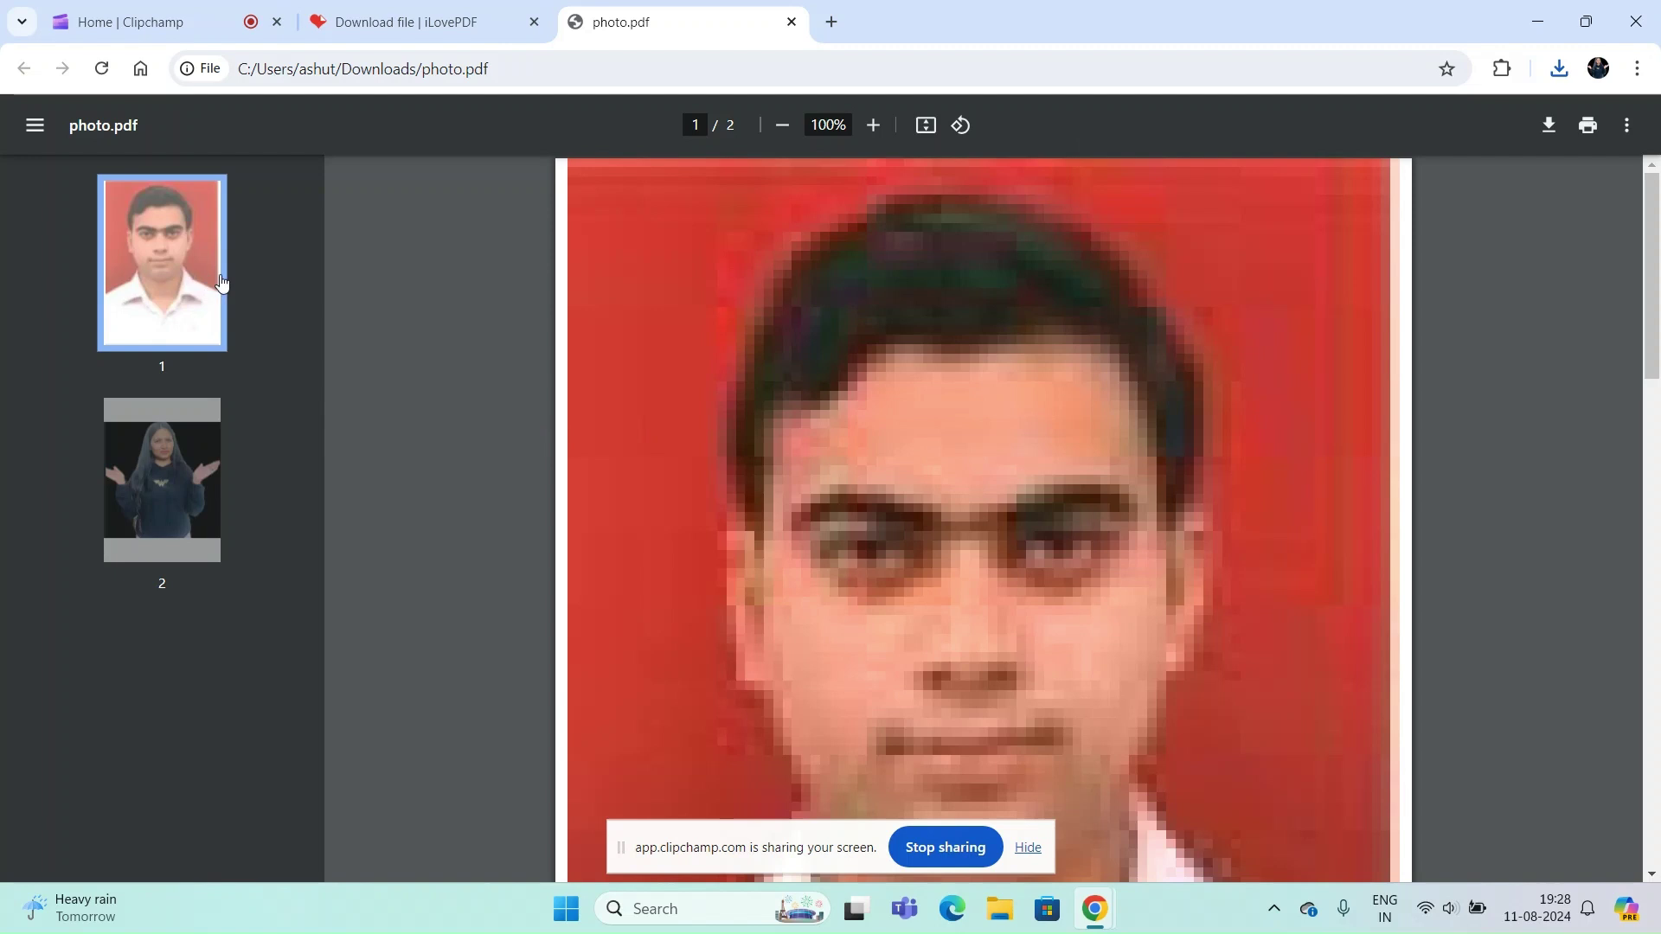
# Examine both pages of photo.pdf to check how each image was converted
pyautogui.click(171, 481)
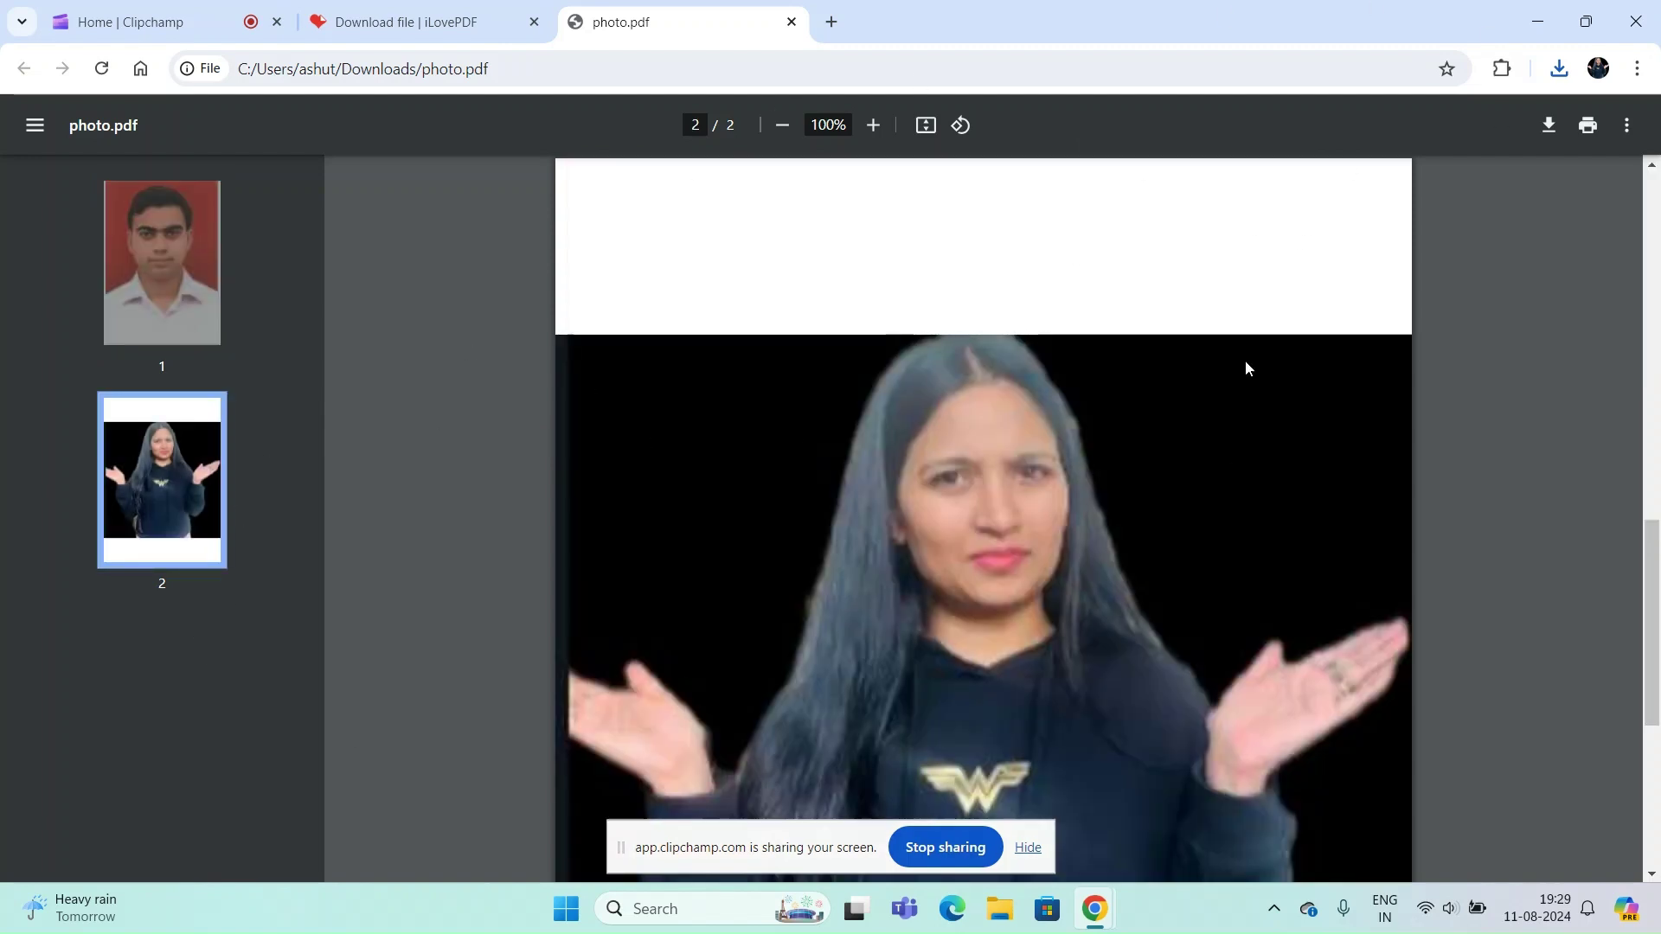
pyautogui.click(200, 274)
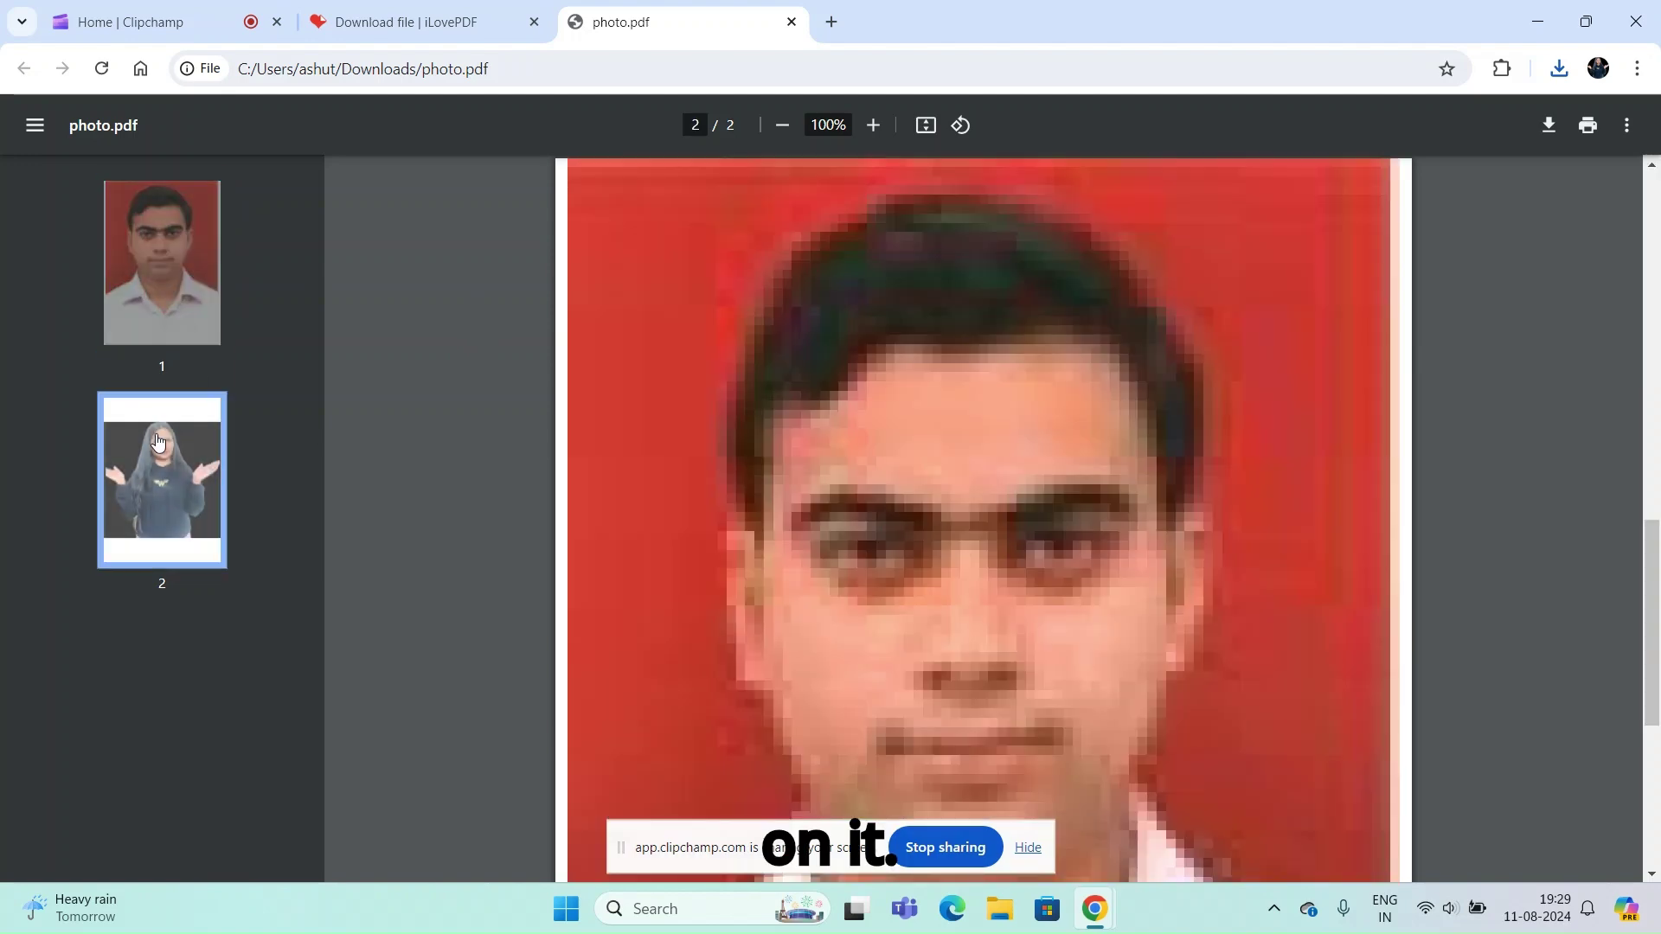
pyautogui.click(172, 472)
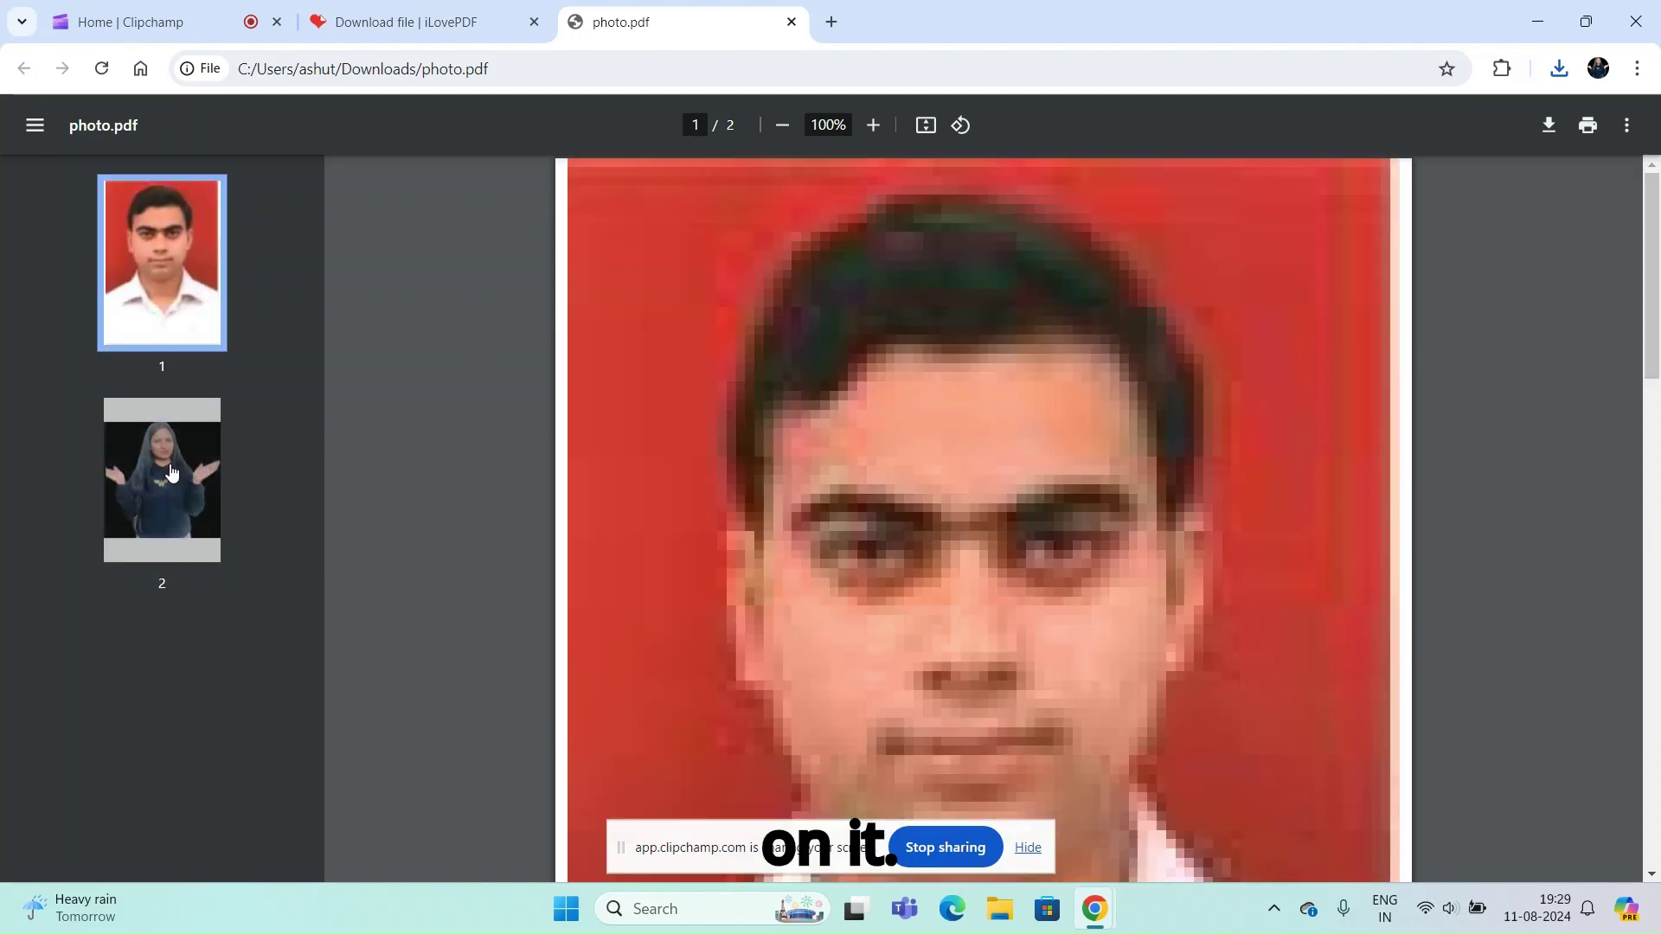
pyautogui.click(172, 472)
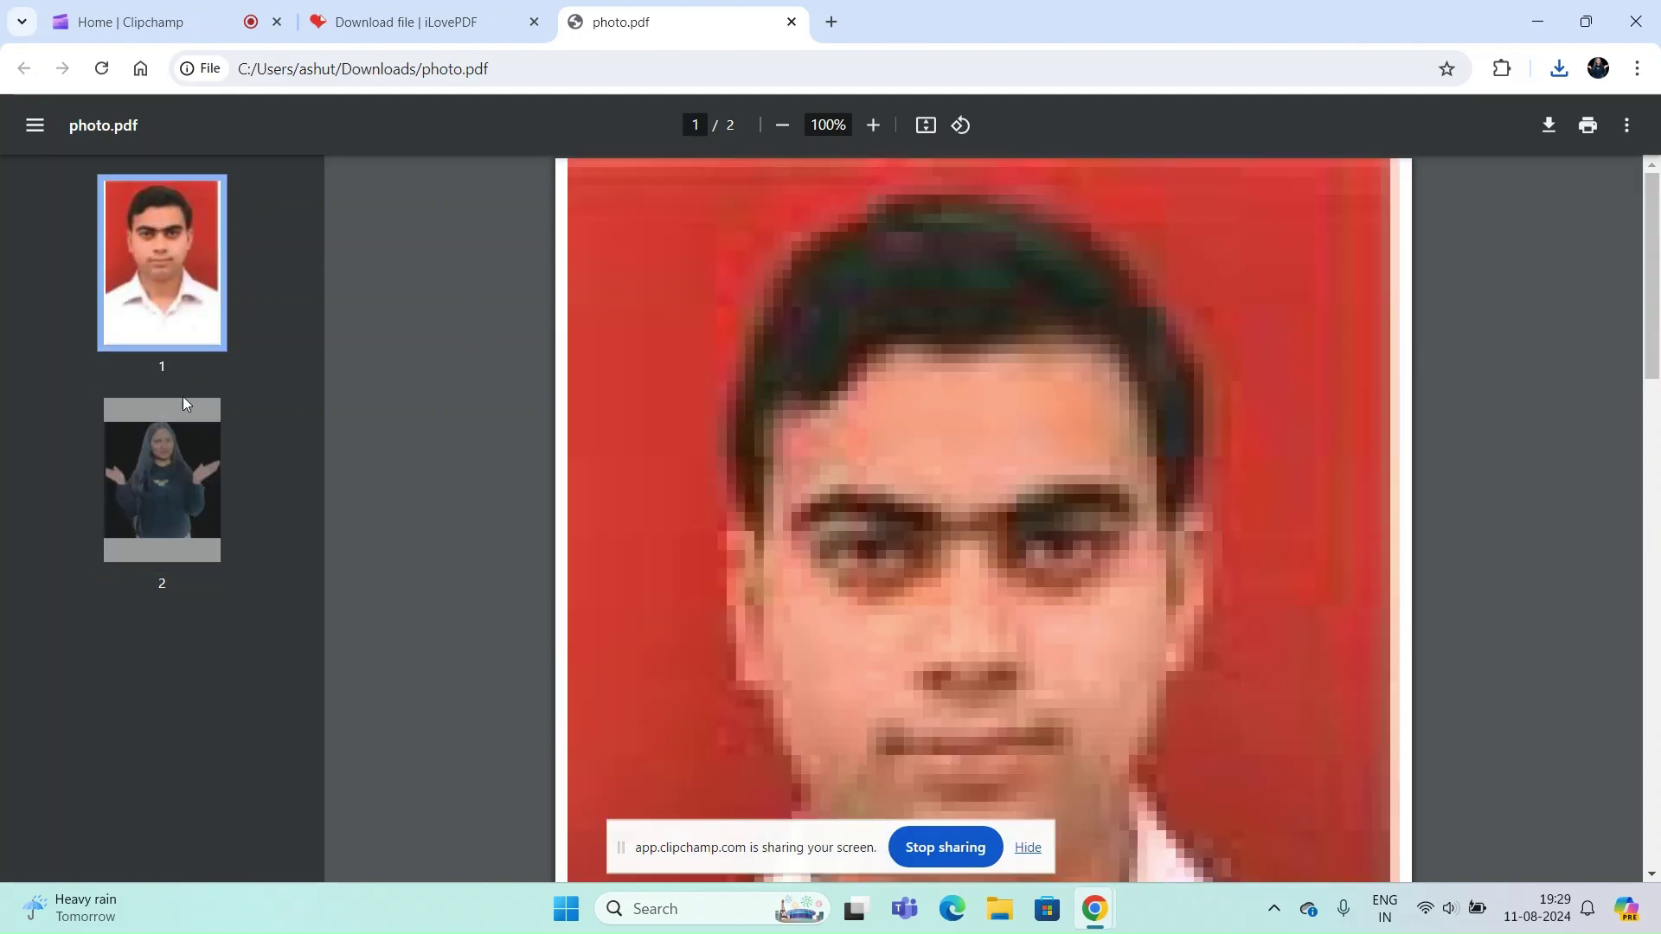
pyautogui.click(184, 407)
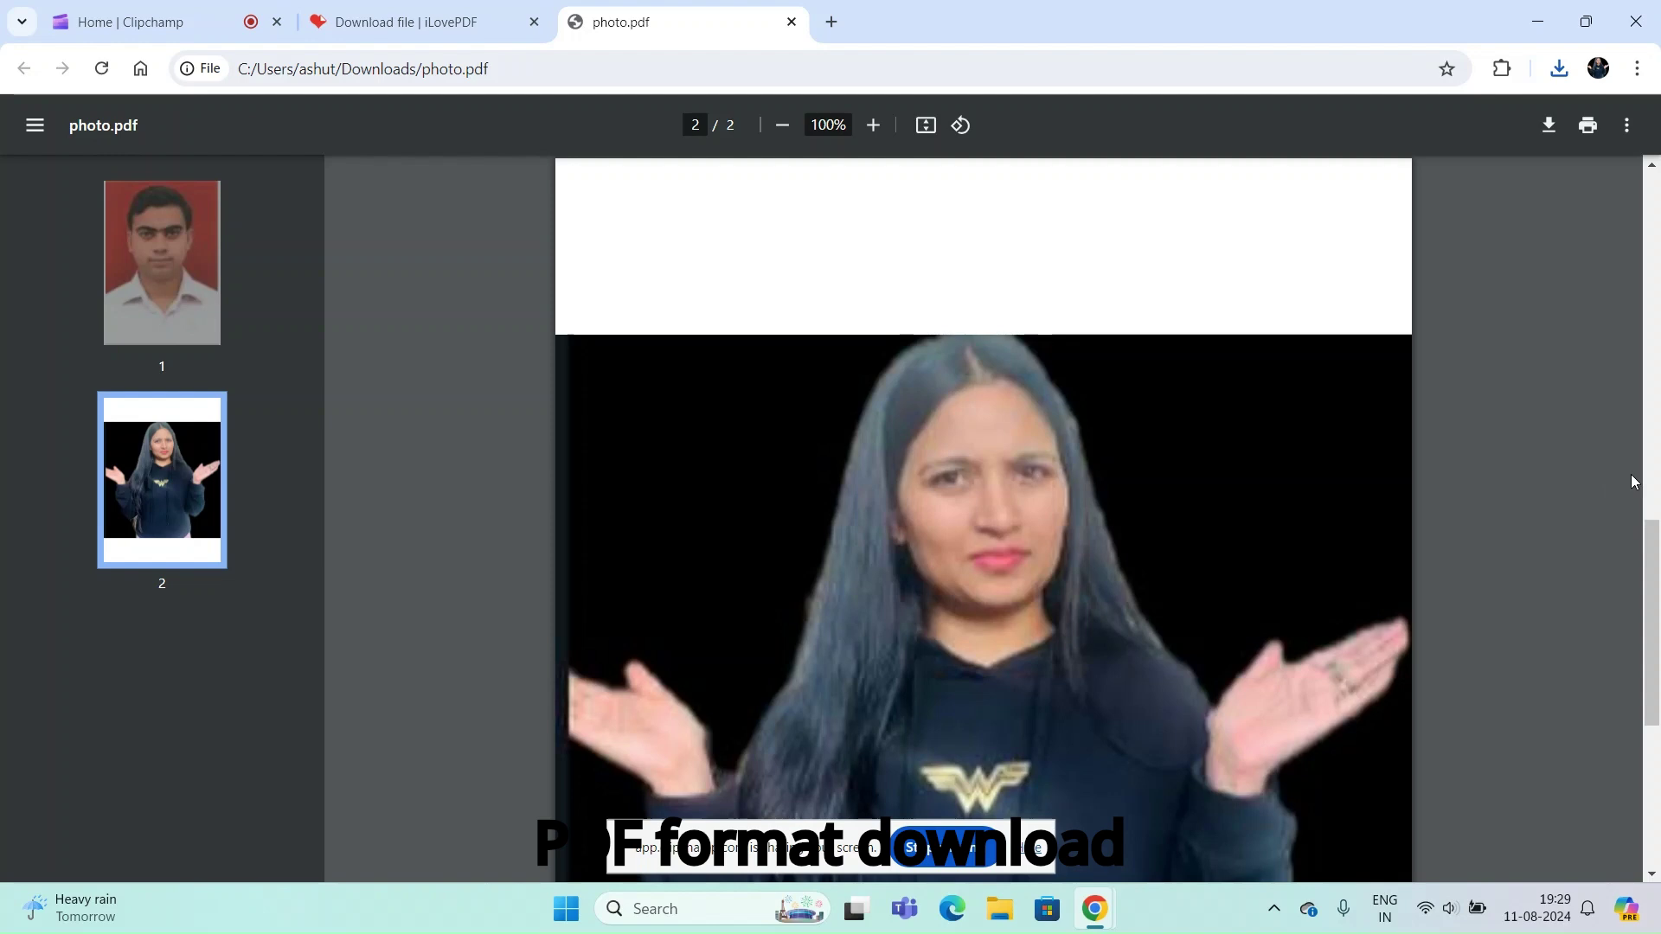
pyautogui.moveTo(1649, 515); pyautogui.dragTo(1565, 230)
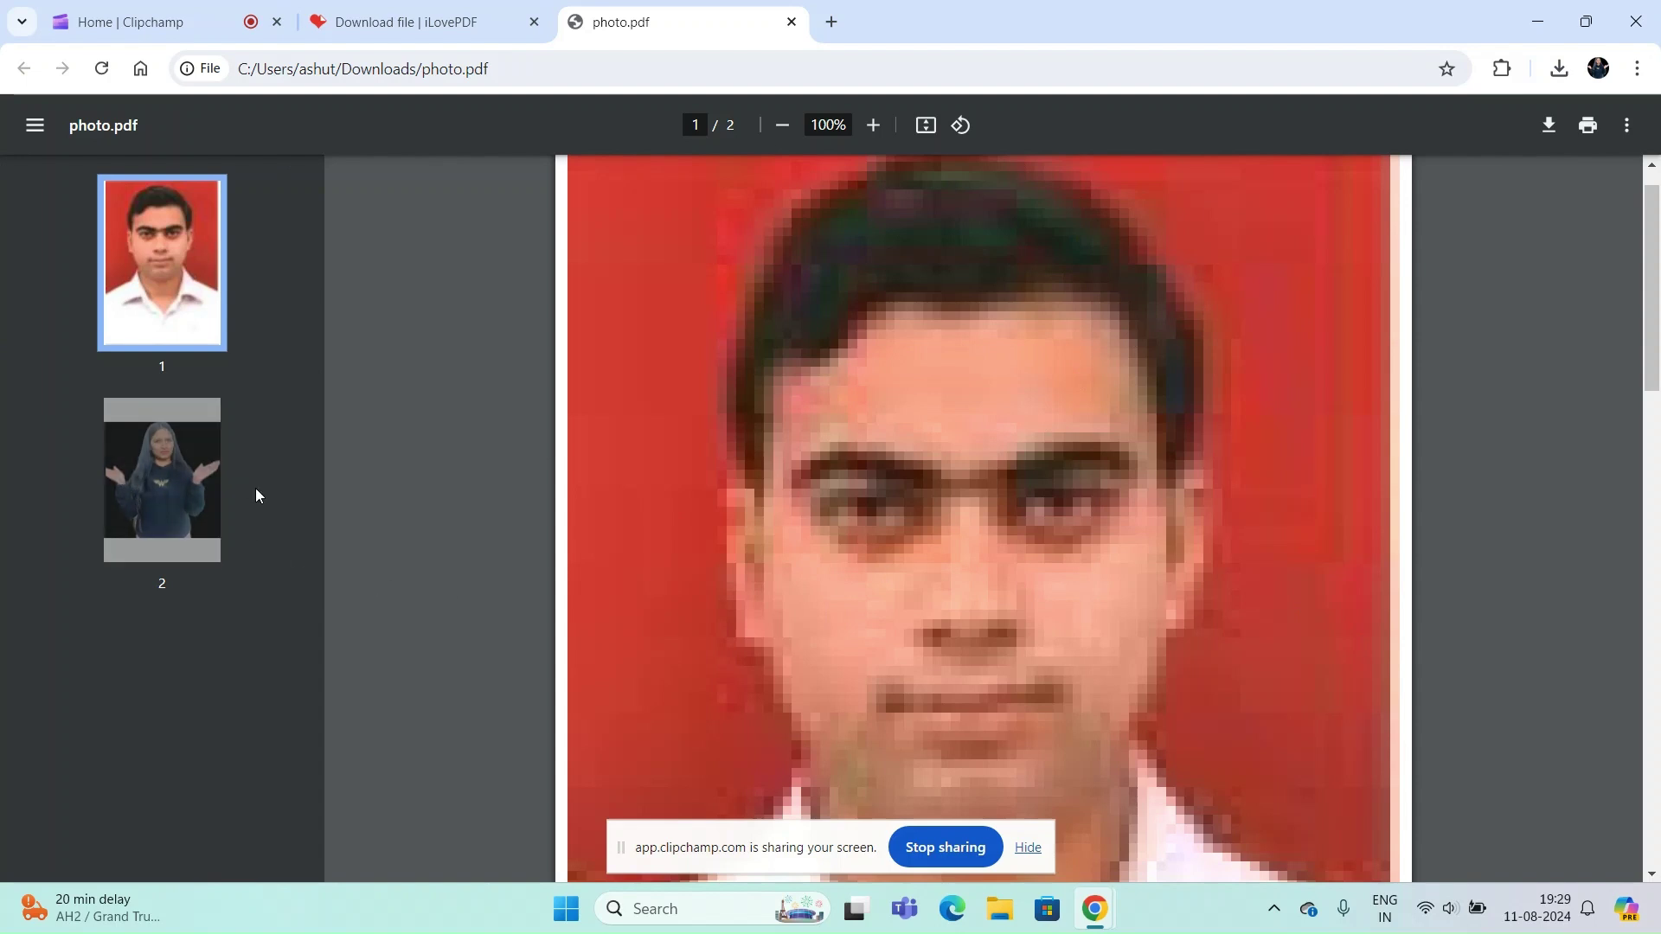
pyautogui.click(182, 481)
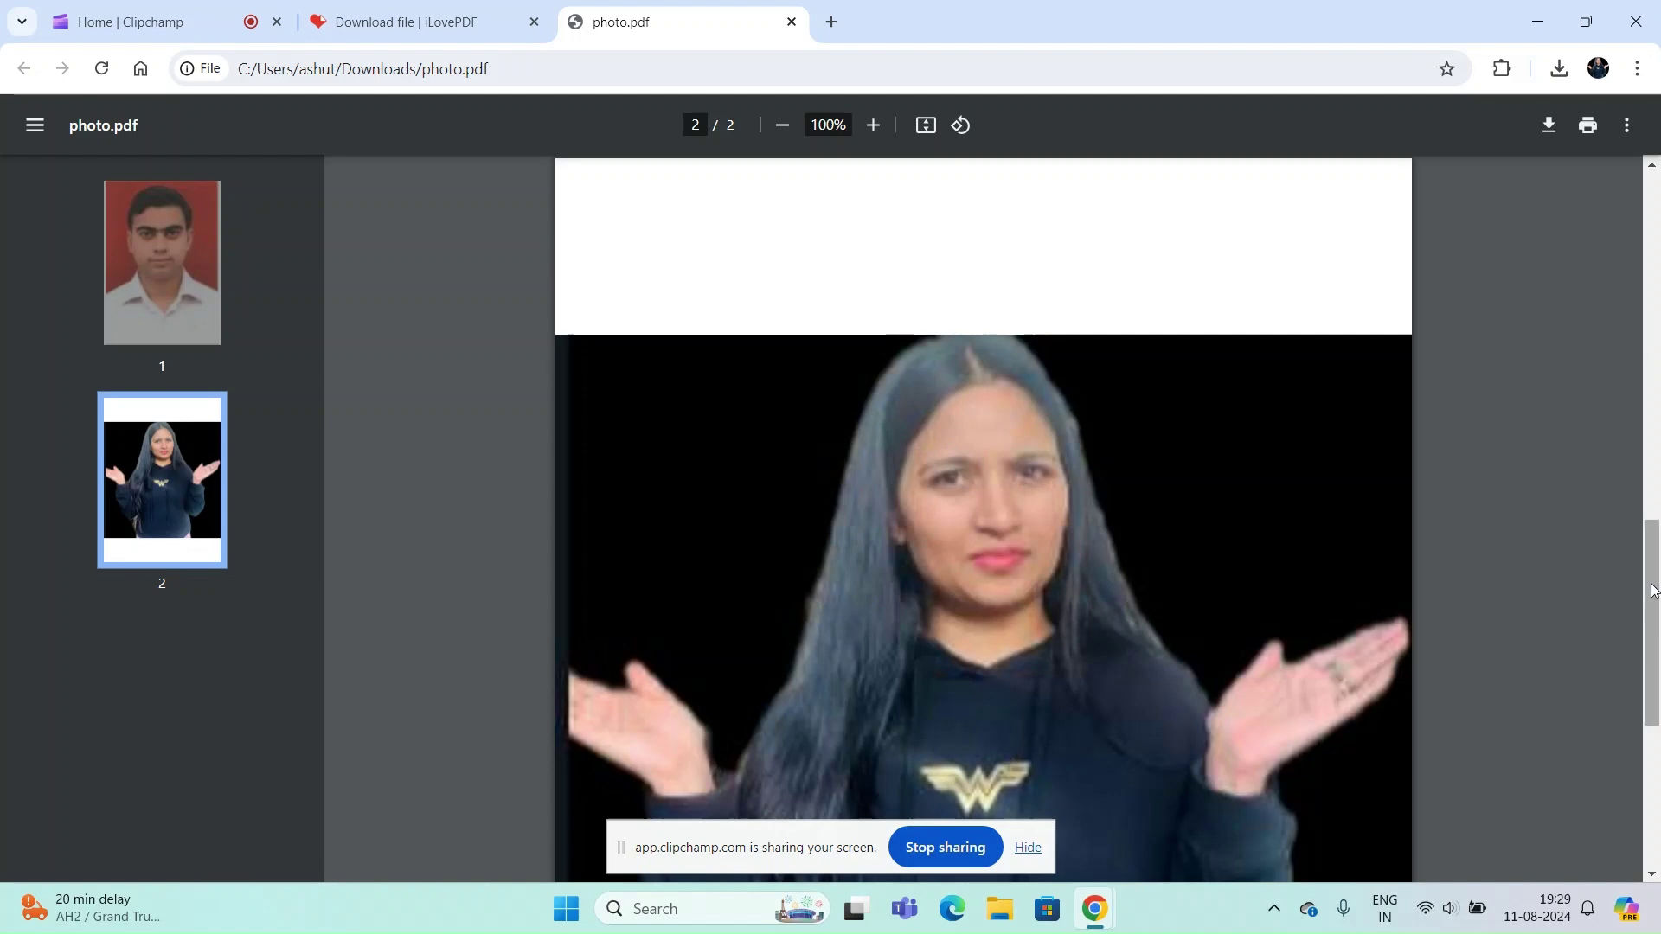
pyautogui.moveTo(1650, 588); pyautogui.dragTo(1653, 468)
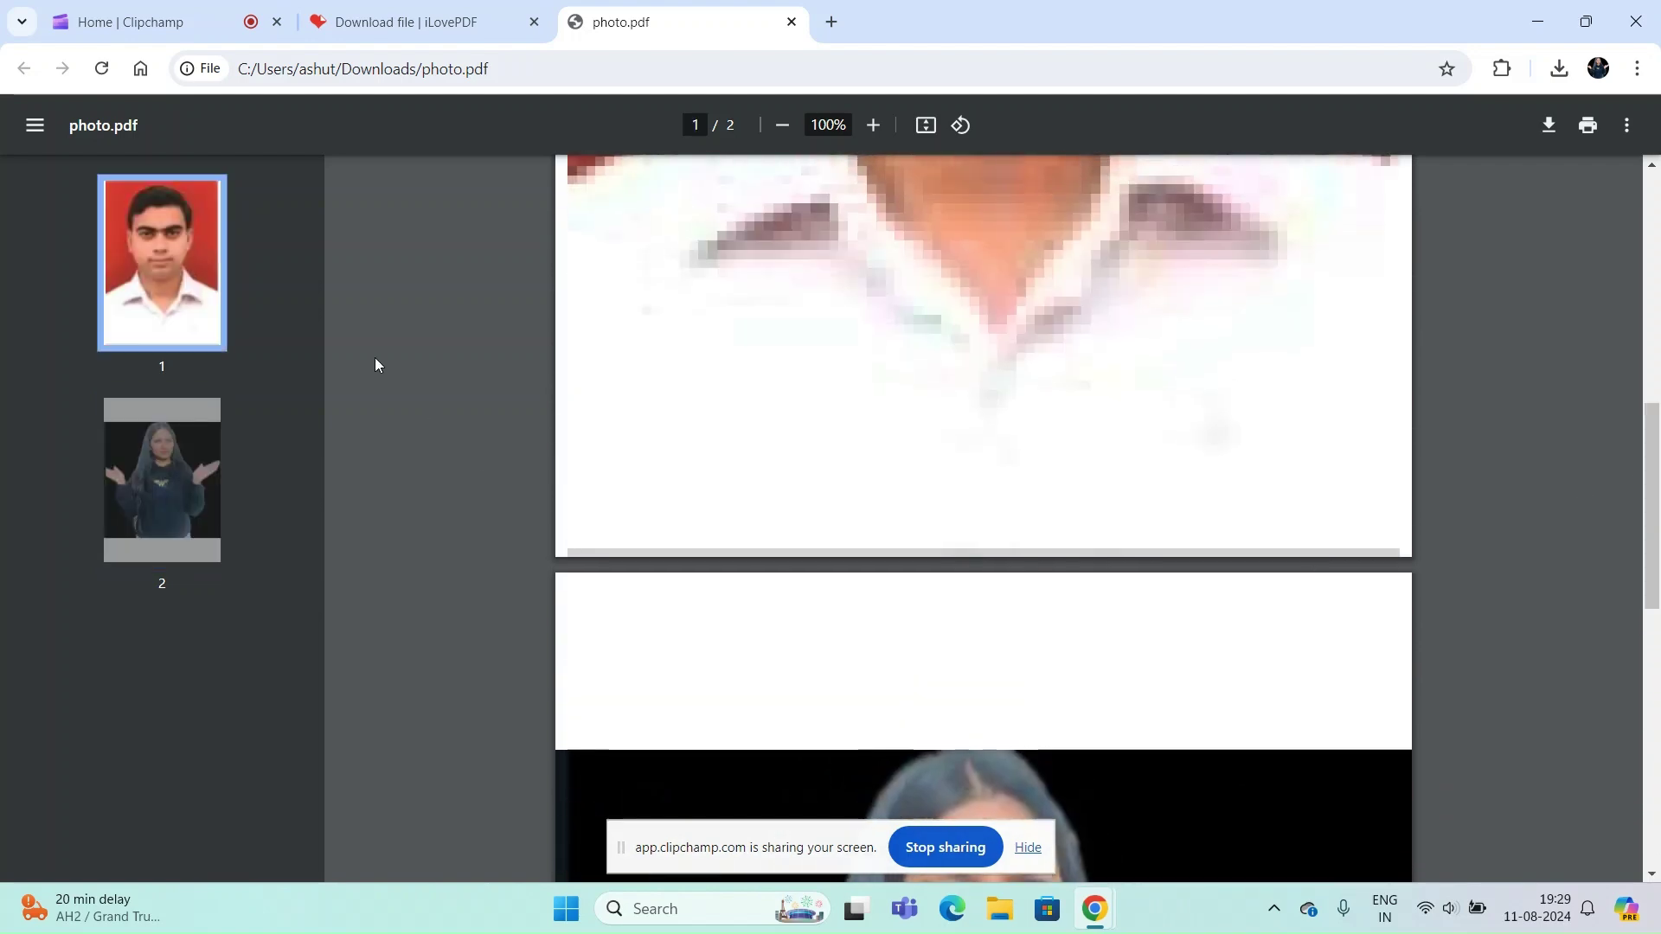
pyautogui.click(162, 259)
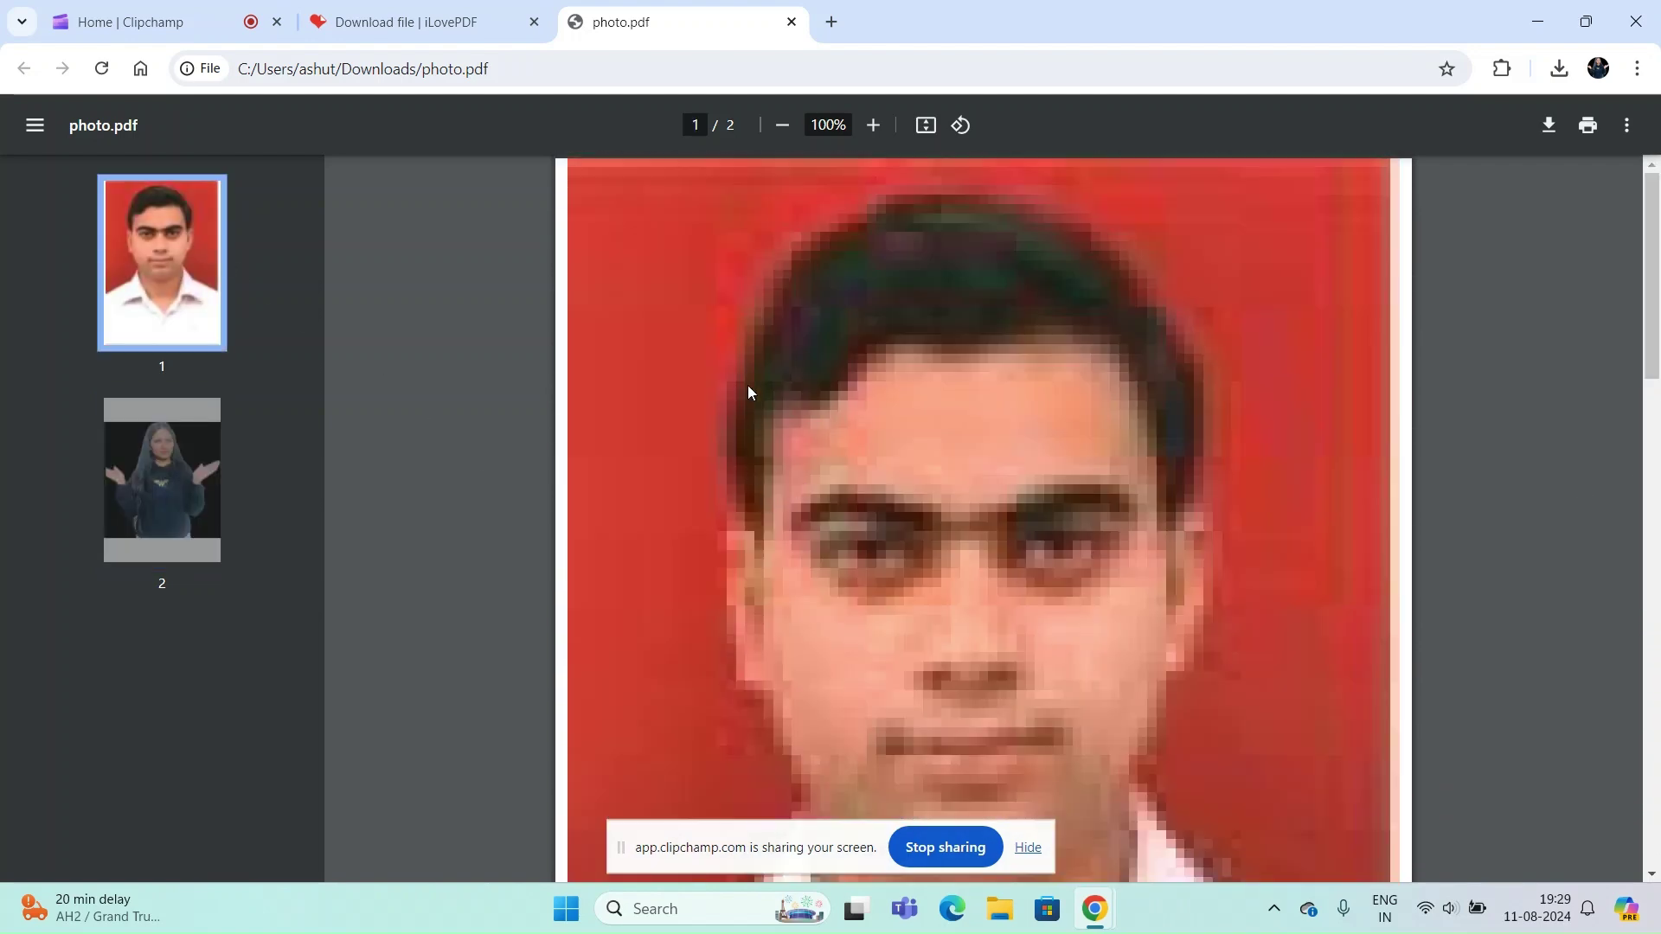